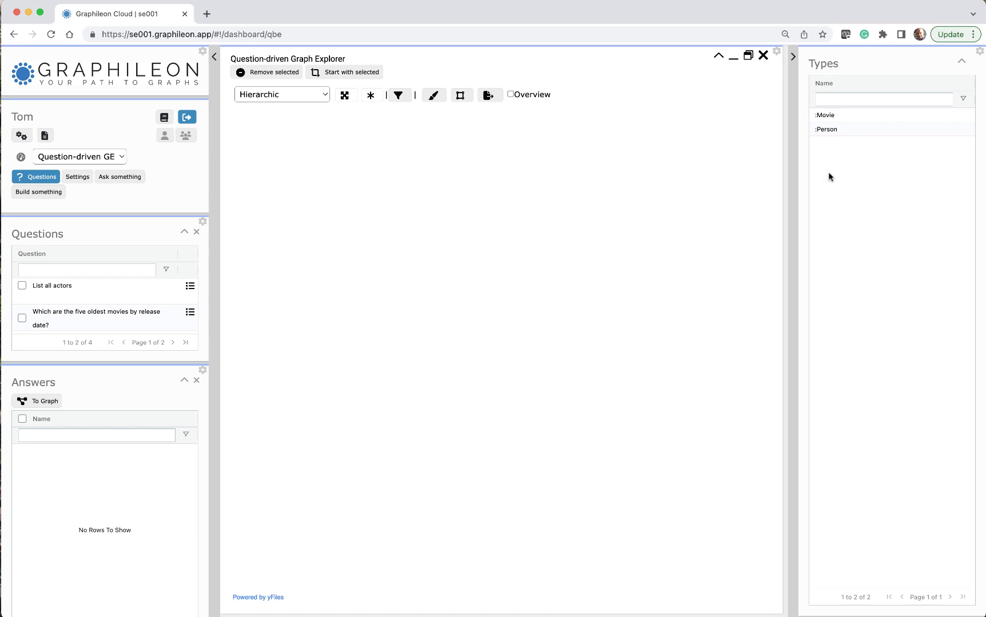
# Add the movies Apollo 13 and Sleepless in Seattle from the :Movie elements to the graph
pyautogui.click(848, 116)
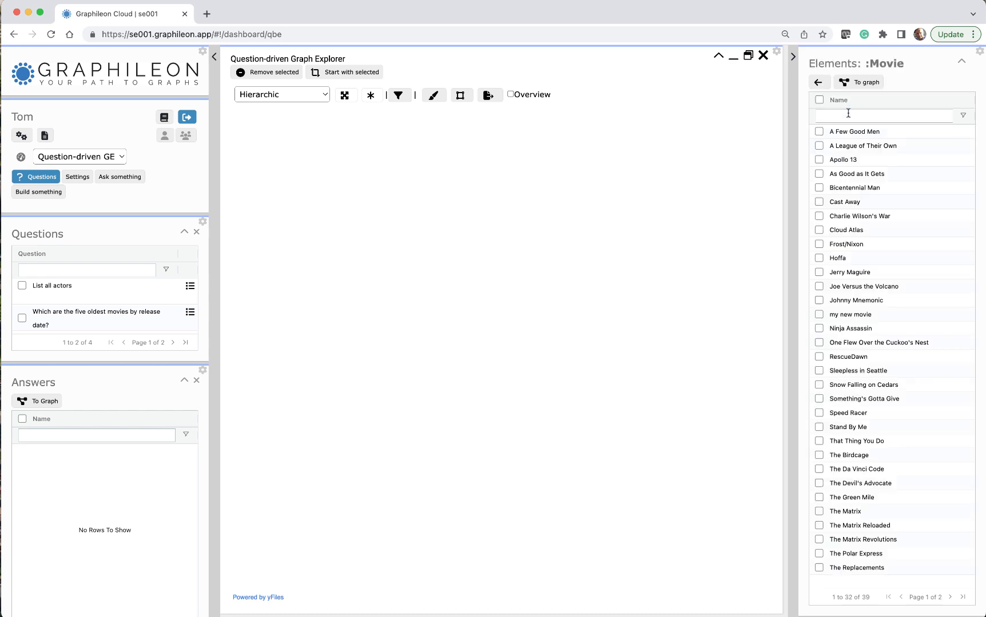
pyautogui.click(840, 161)
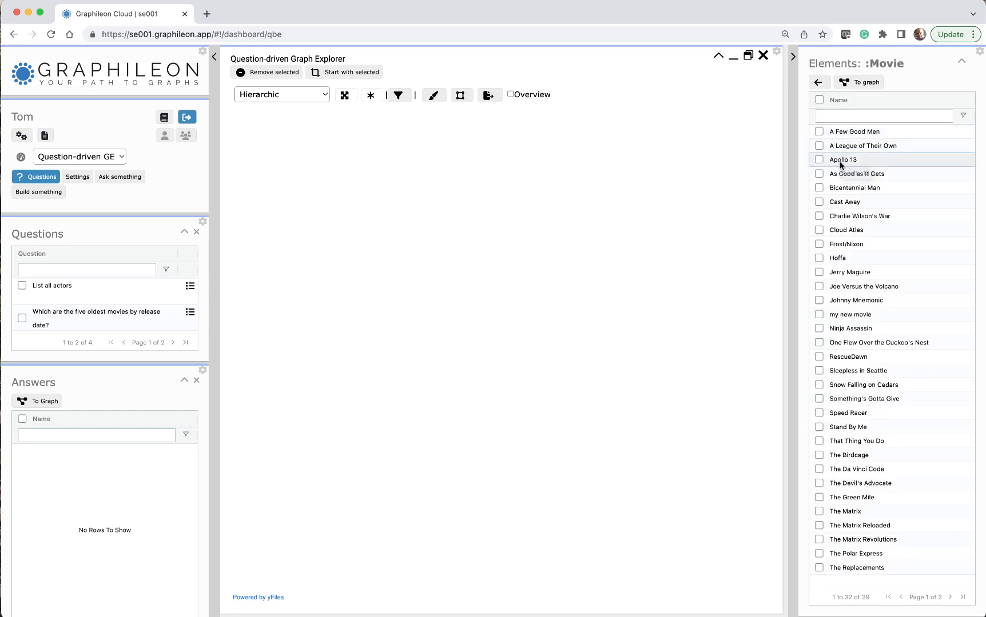
pyautogui.click(847, 370)
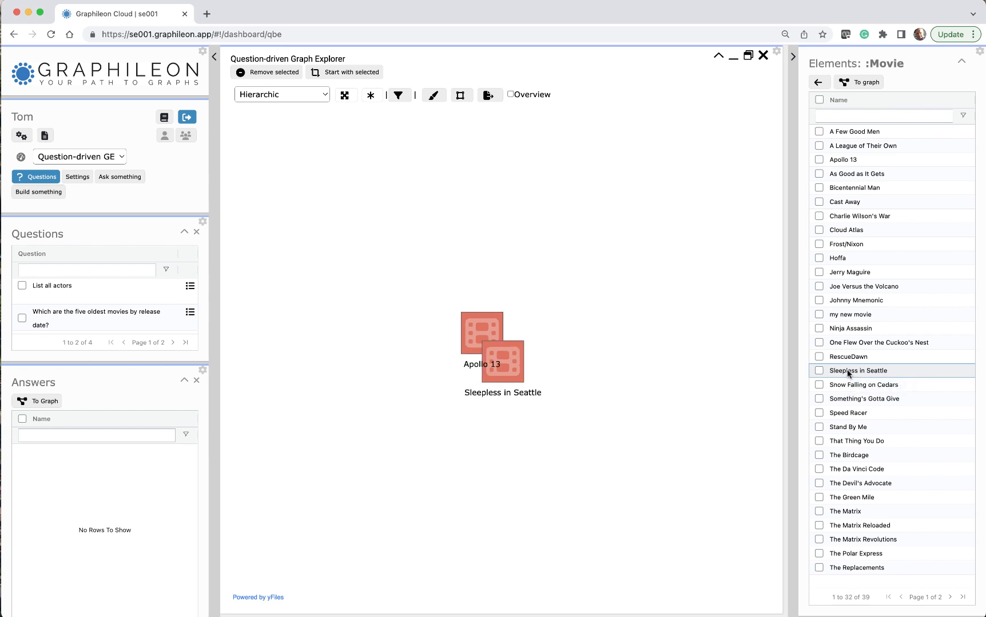
# Get the answers to "Who acted in this movie?" for Sleepless in Seattle and for Apollo 13
pyautogui.click(501, 309)
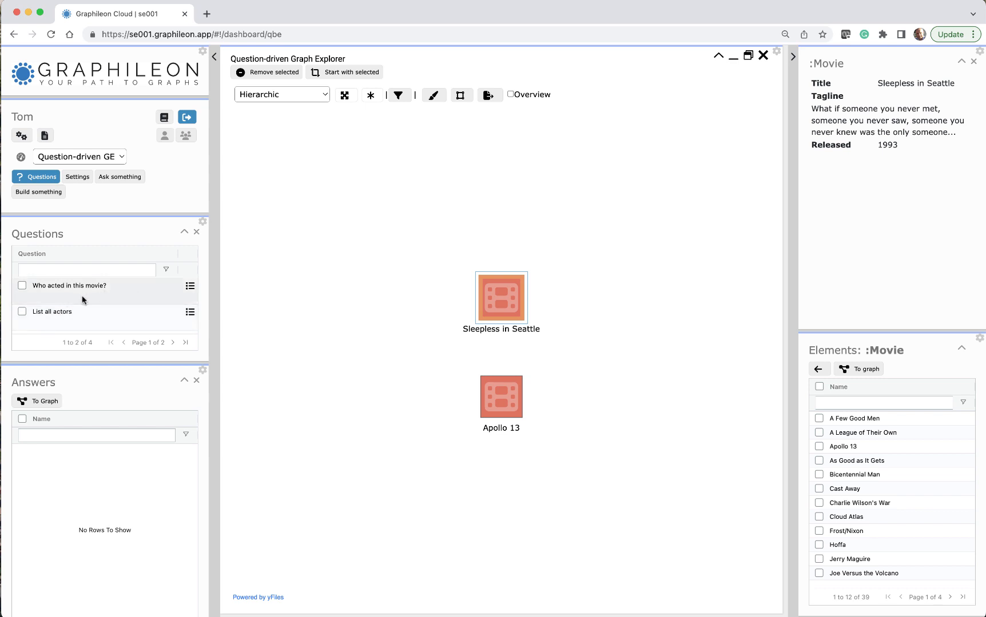
pyautogui.click(98, 294)
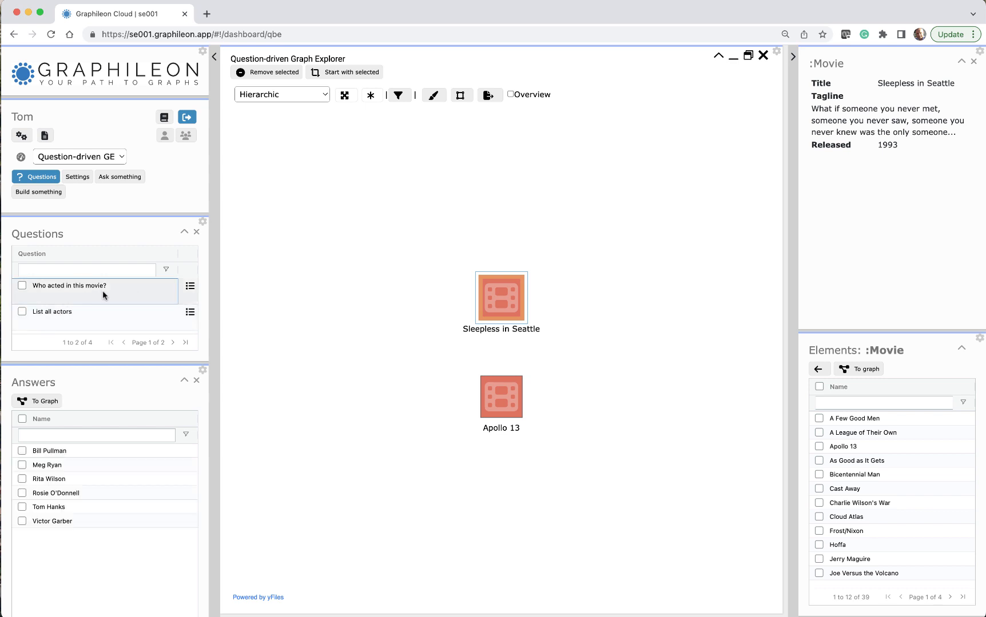
pyautogui.click(22, 286)
pyautogui.click(501, 398)
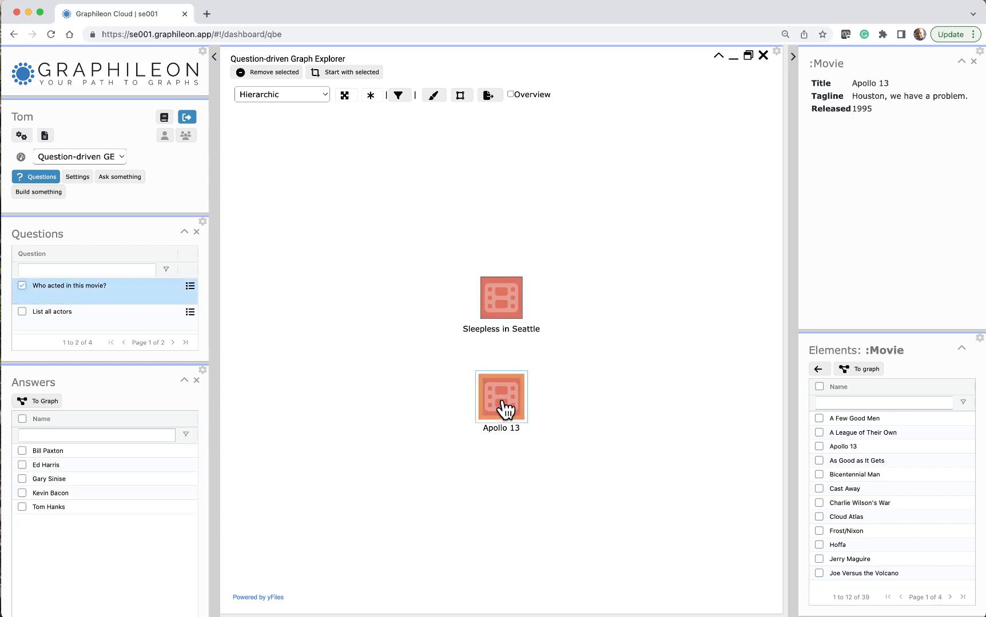
# Ask "Who acted in both movies?" for the two movies together and add the answer Tom Hanks to the graph
pyautogui.click(589, 380)
pyautogui.moveTo(407, 241); pyautogui.dragTo(582, 466)
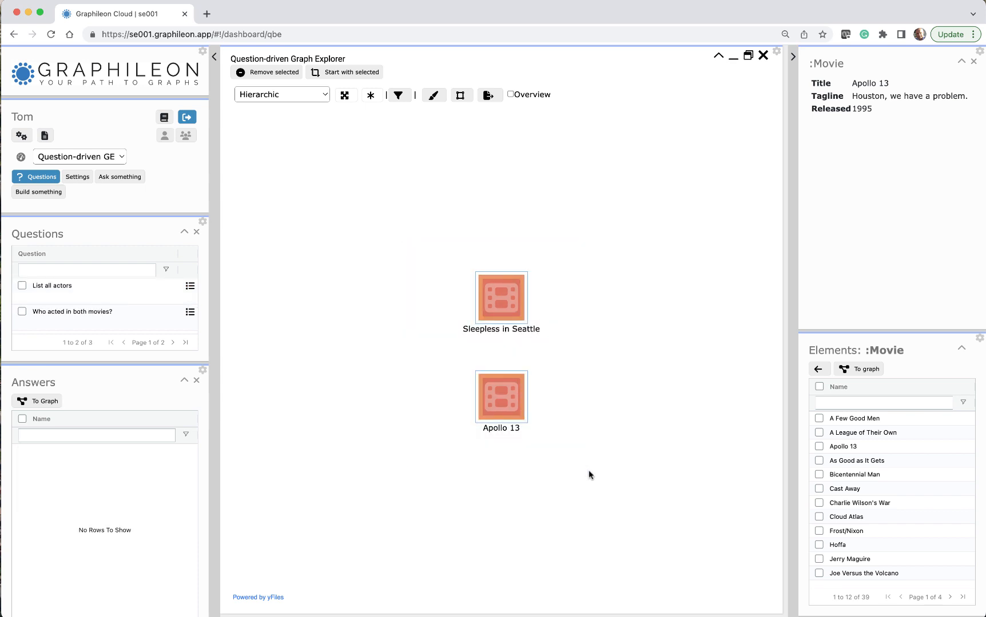
pyautogui.click(82, 317)
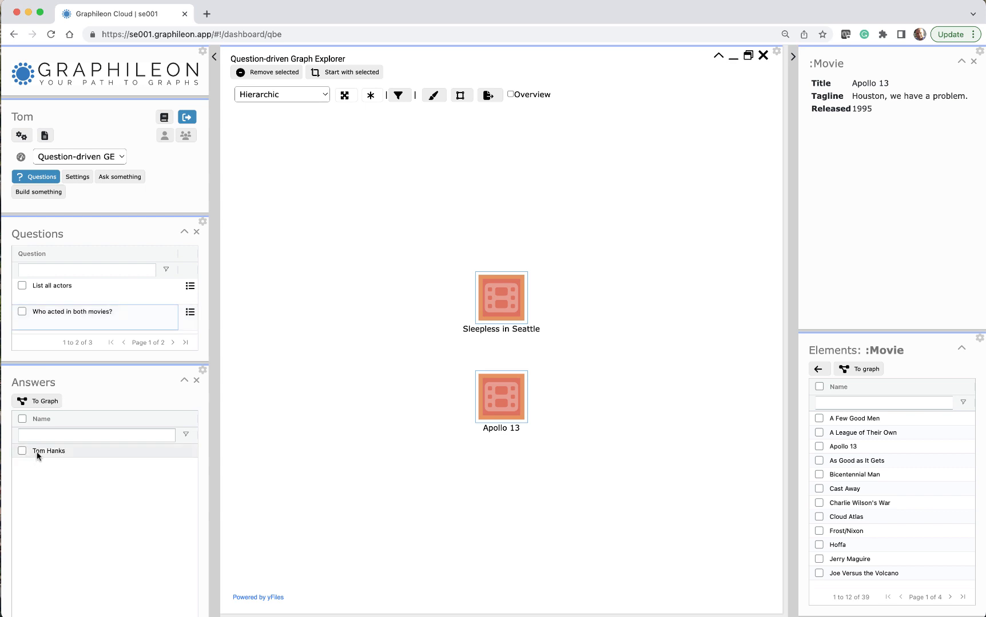
pyautogui.click(38, 454)
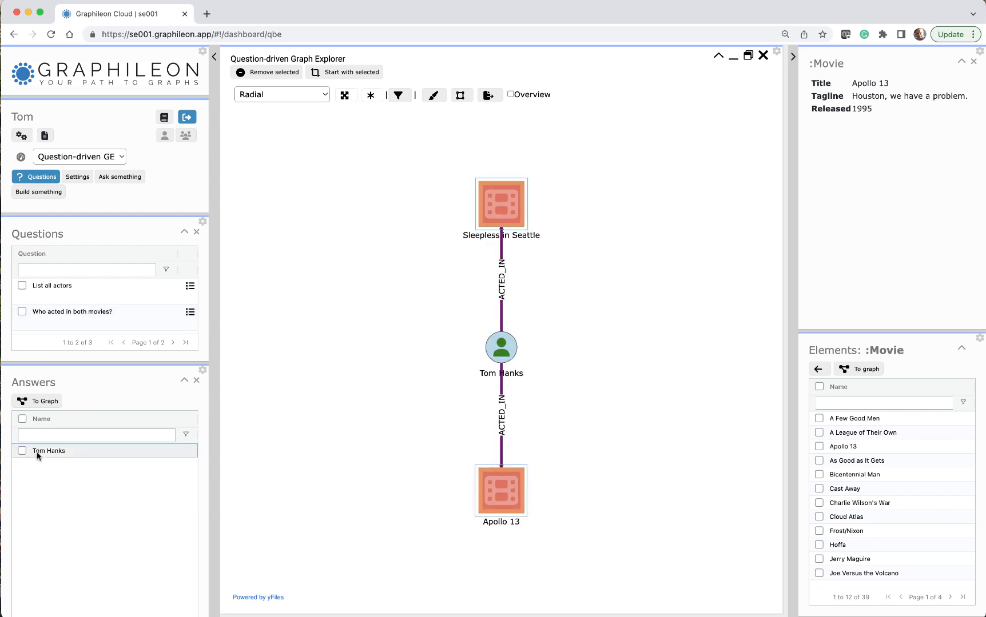
# Inspect the definition of the question "In which movies did these actors act together?" and return to the graph
pyautogui.click(43, 180)
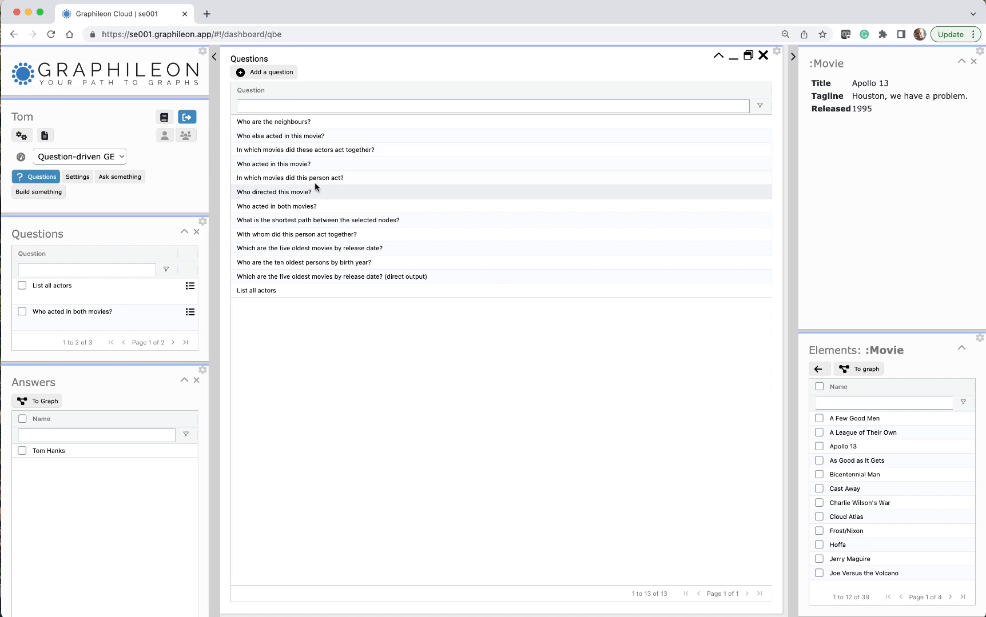
pyautogui.click(325, 150)
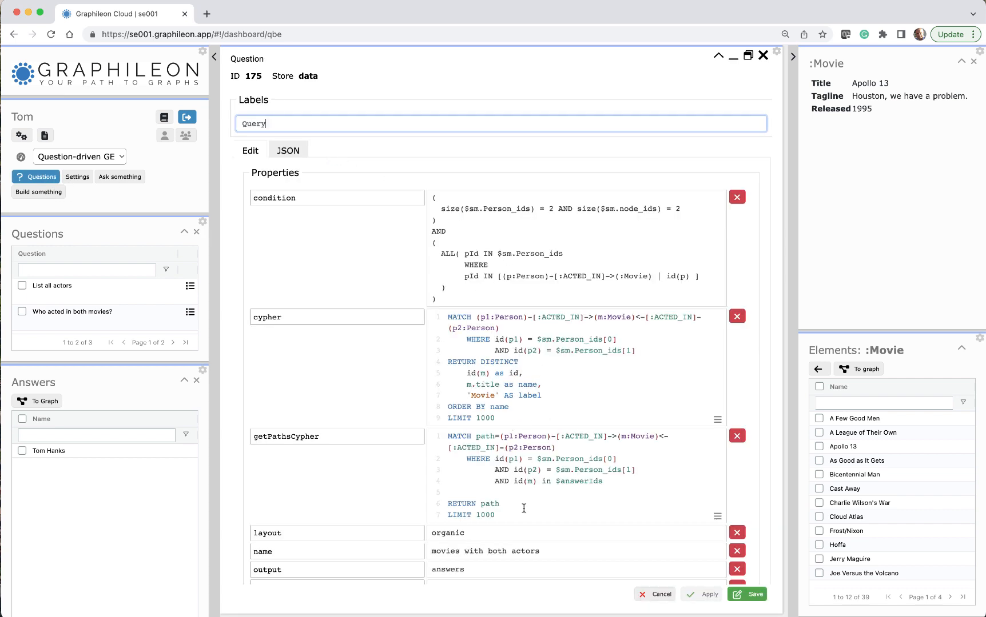
pyautogui.click(763, 56)
pyautogui.click(762, 56)
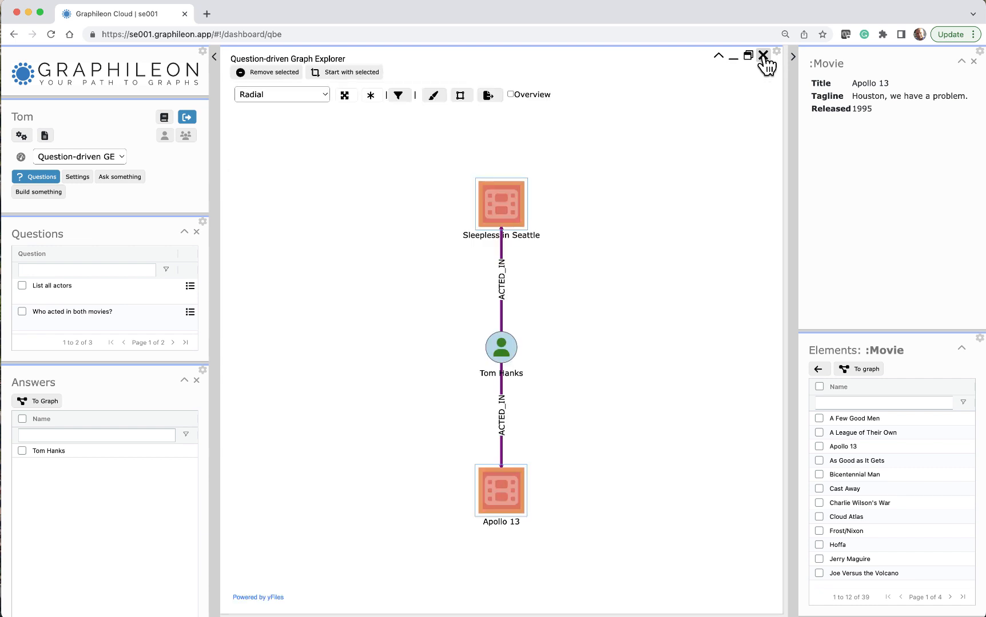
# Clear away the graph explorer and the question list, and get answers to "who acted with tom hanks and in which movies?"
pyautogui.click(763, 56)
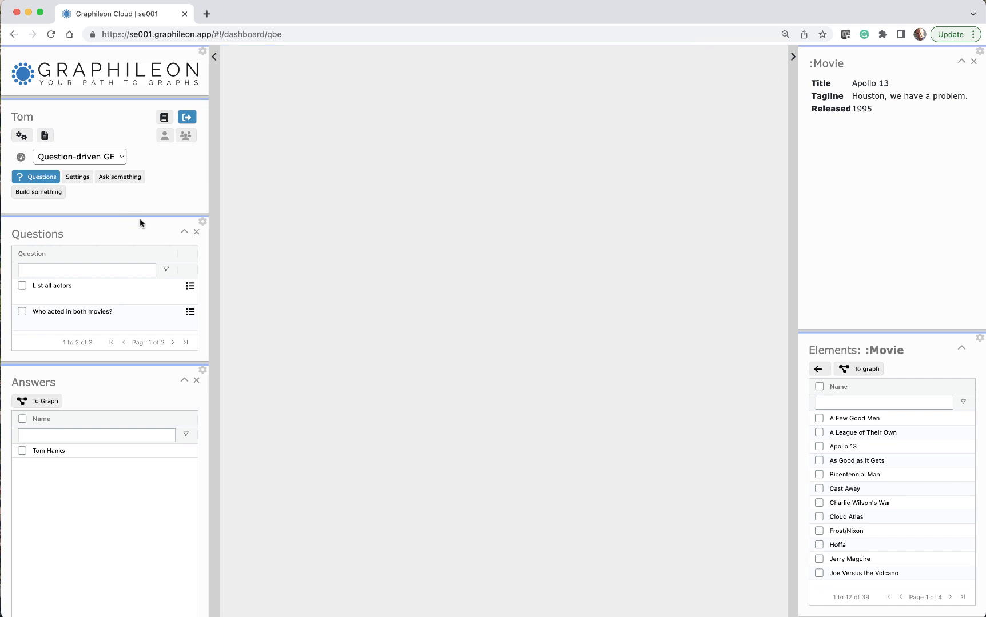
pyautogui.click(184, 231)
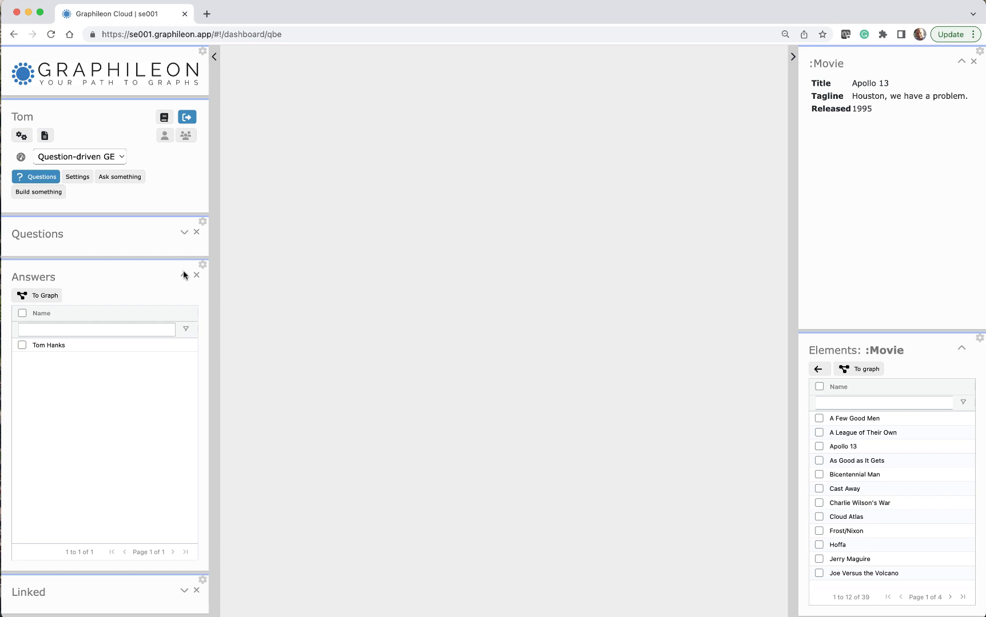
pyautogui.click(129, 182)
pyautogui.click(85, 313)
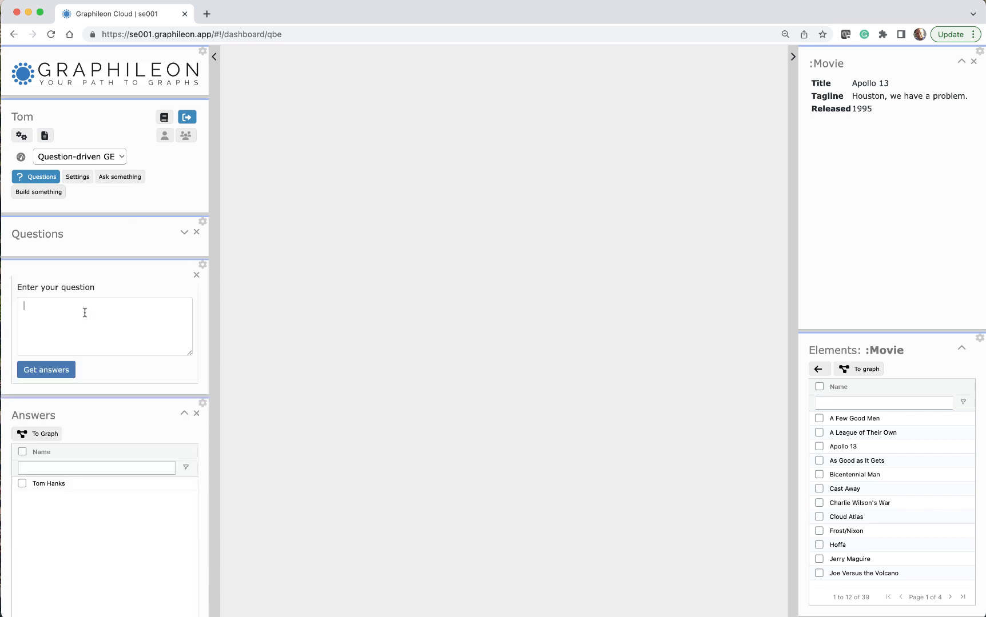
pyautogui.write('who acted with tom')
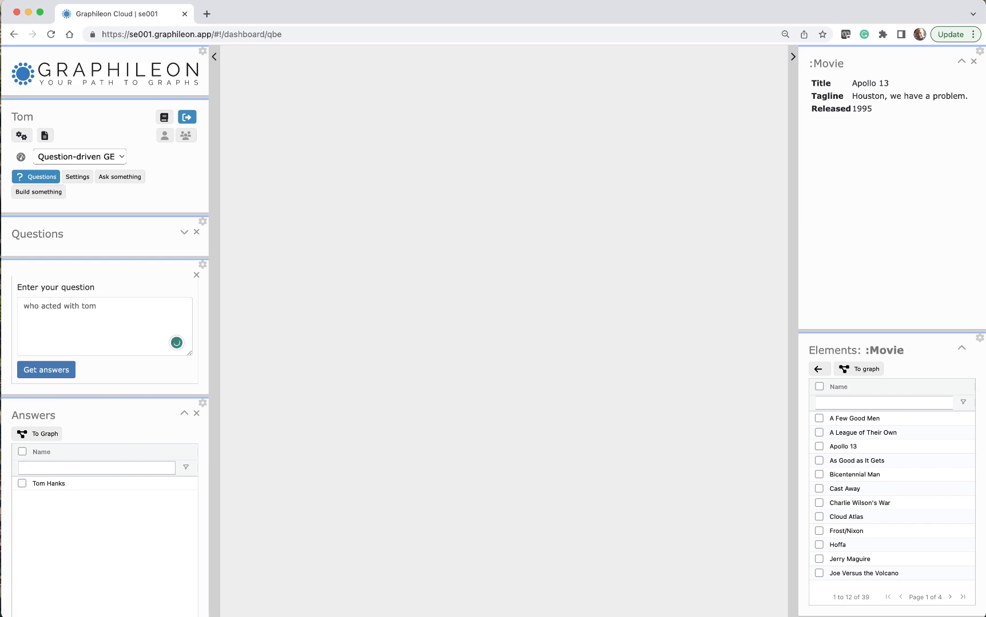
pyautogui.write(' hanks and in which movies?')
pyautogui.click(61, 374)
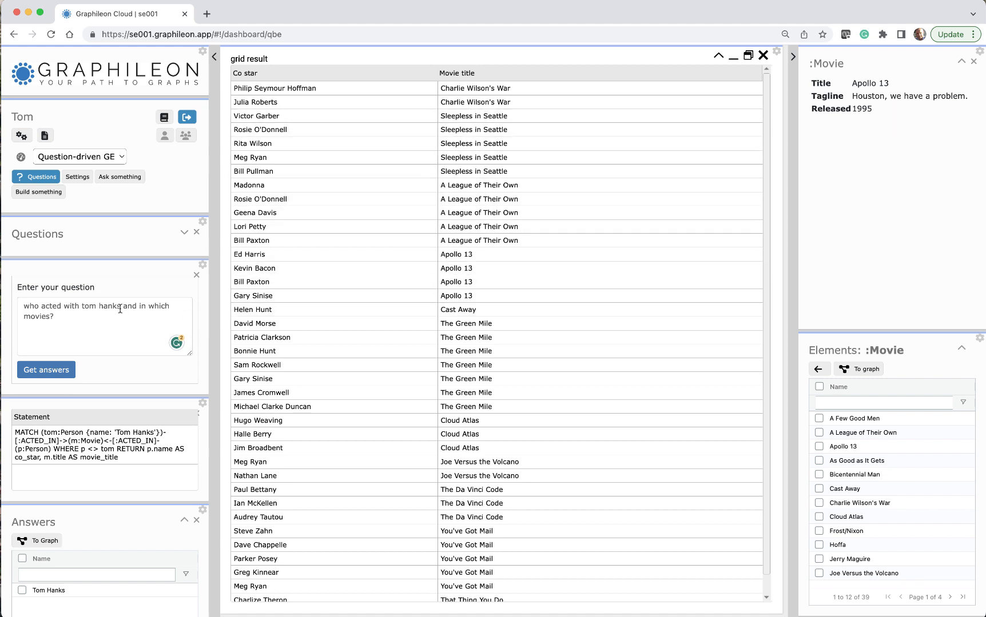
# Replace "tom hanks" with "personA" in the question and get the answers again
pyautogui.moveTo(121, 307); pyautogui.dragTo(83, 309)
pyautogui.write('personA')
pyautogui.click(64, 378)
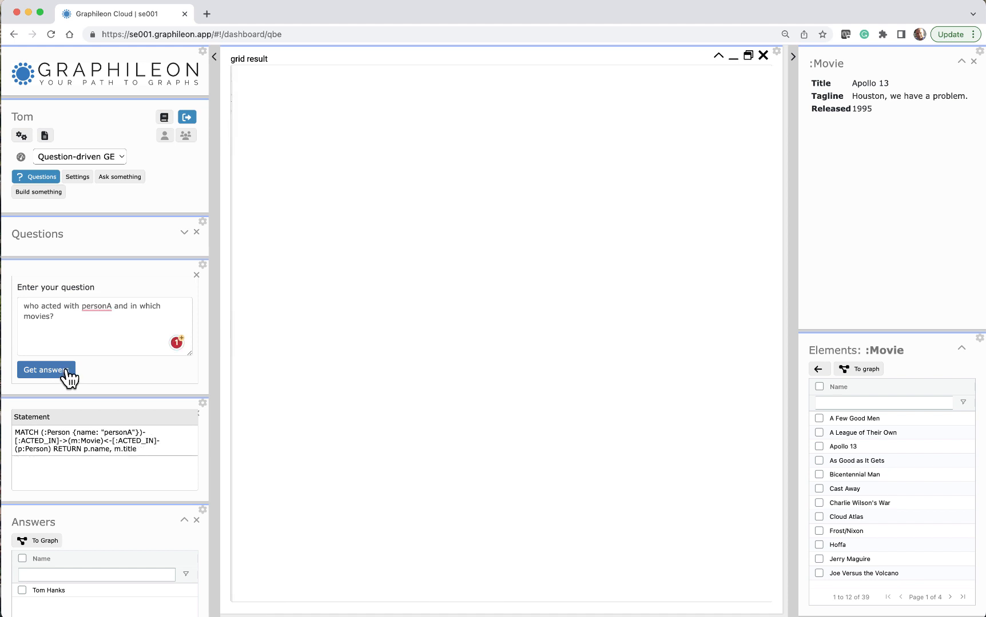
# Copy the personA question into a new build request and generate a suggested Graphileon configuration from it
pyautogui.moveTo(54, 318); pyautogui.dragTo(15, 312)
pyautogui.press('super+c')
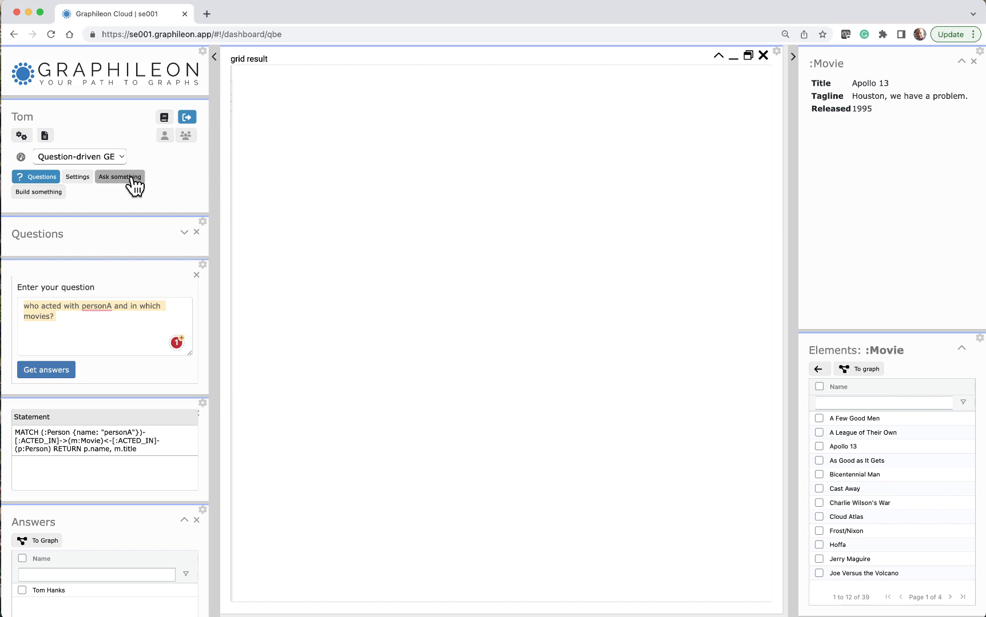
pyautogui.click(39, 192)
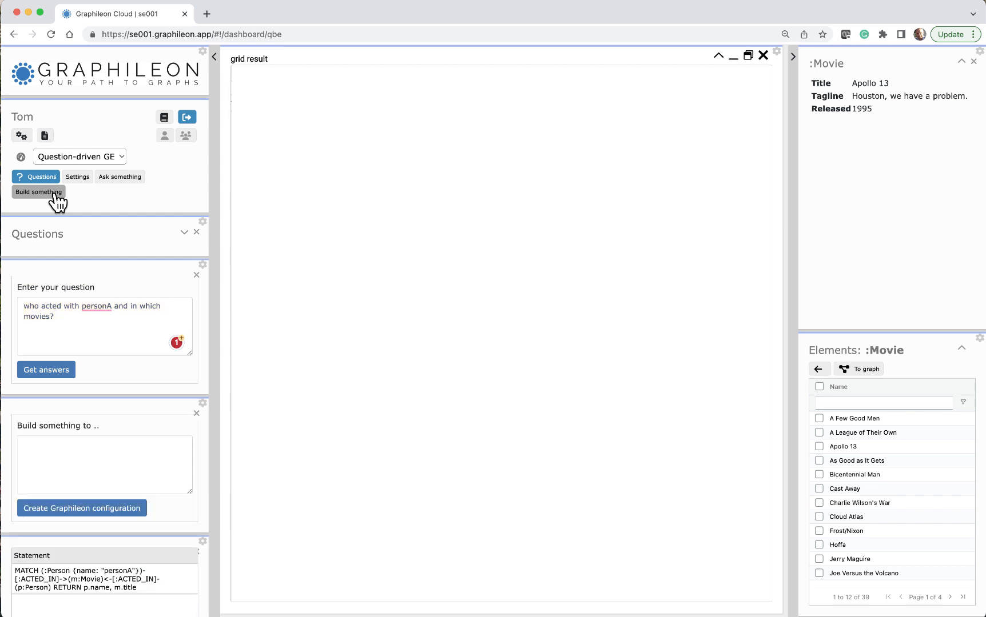
pyautogui.click(85, 454)
pyautogui.press('super+v')
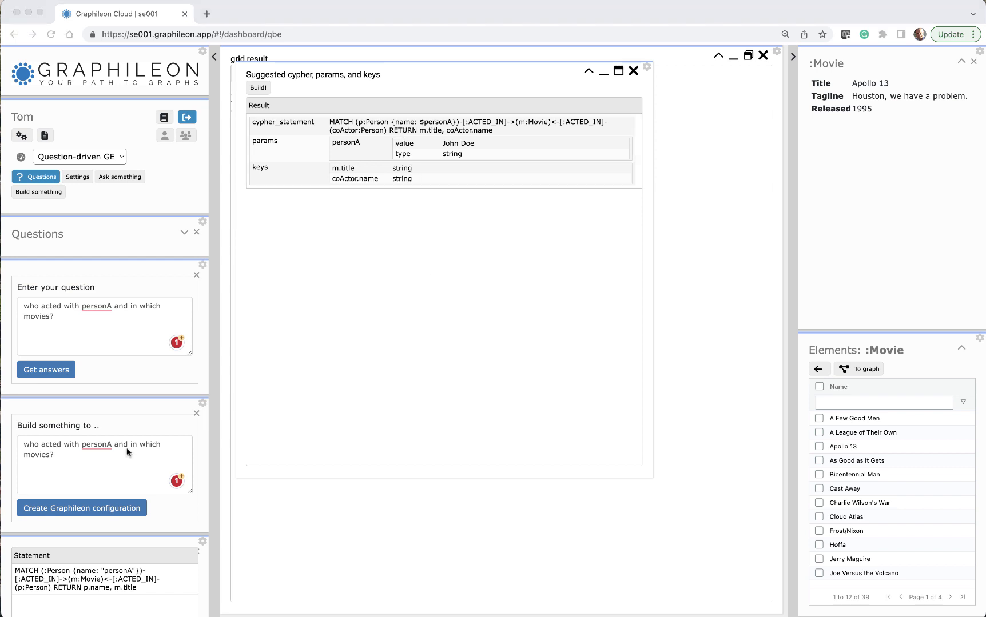
# Replace the build request with a lowercase contains person search returning actor's name, movie titles and age at release; build it and align the dashboard node
pyautogui.moveTo(57, 455); pyautogui.dragTo(24, 448)
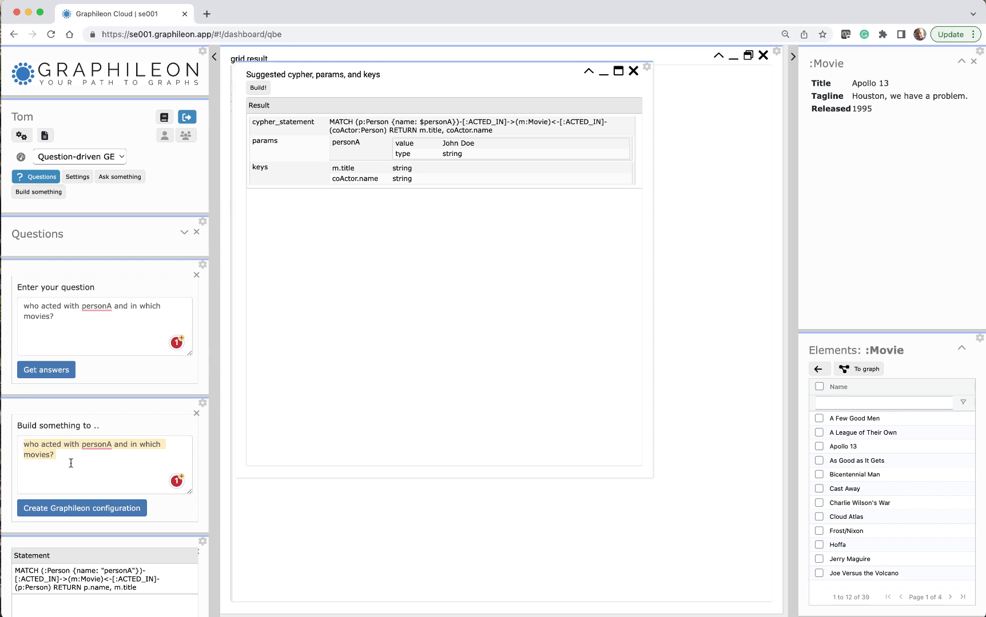
pyautogui.write("find a person on a lowercase contains match. then return the actor's name, the title of the movies he or she acted in, with the age at release")
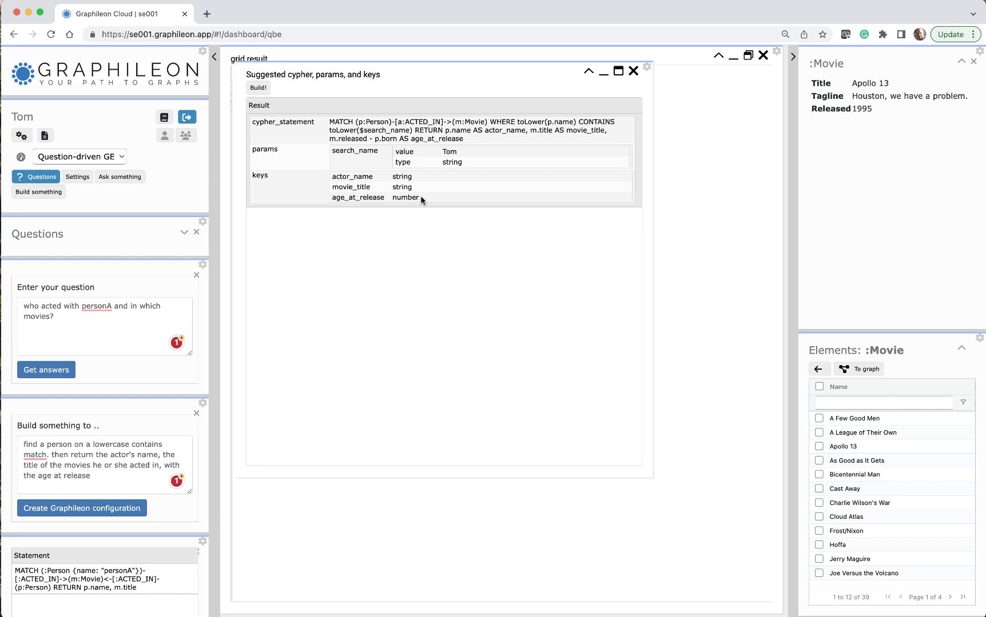
pyautogui.click(259, 88)
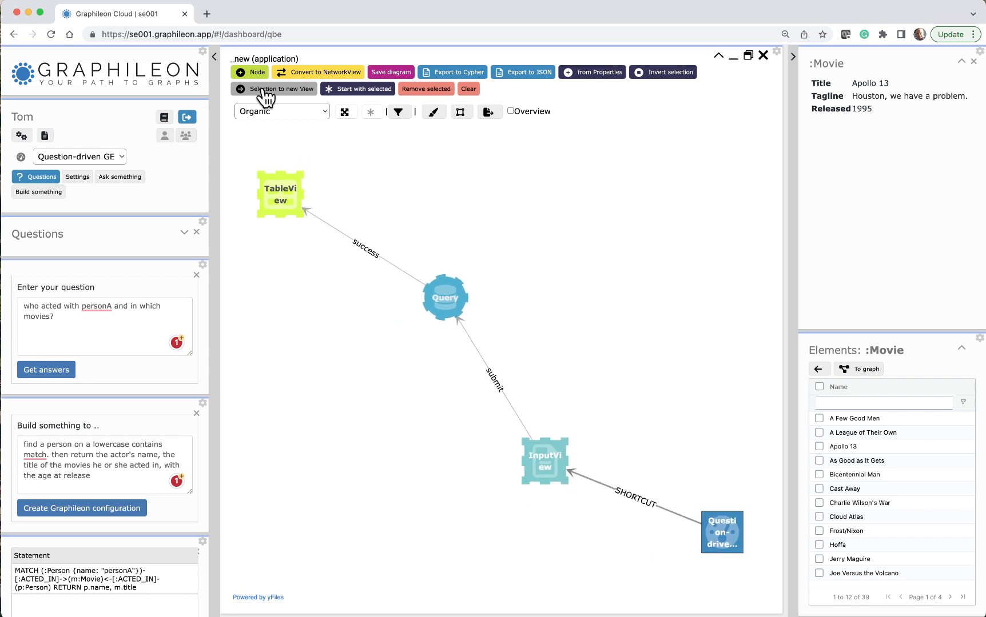
pyautogui.moveTo(719, 529); pyautogui.dragTo(696, 458)
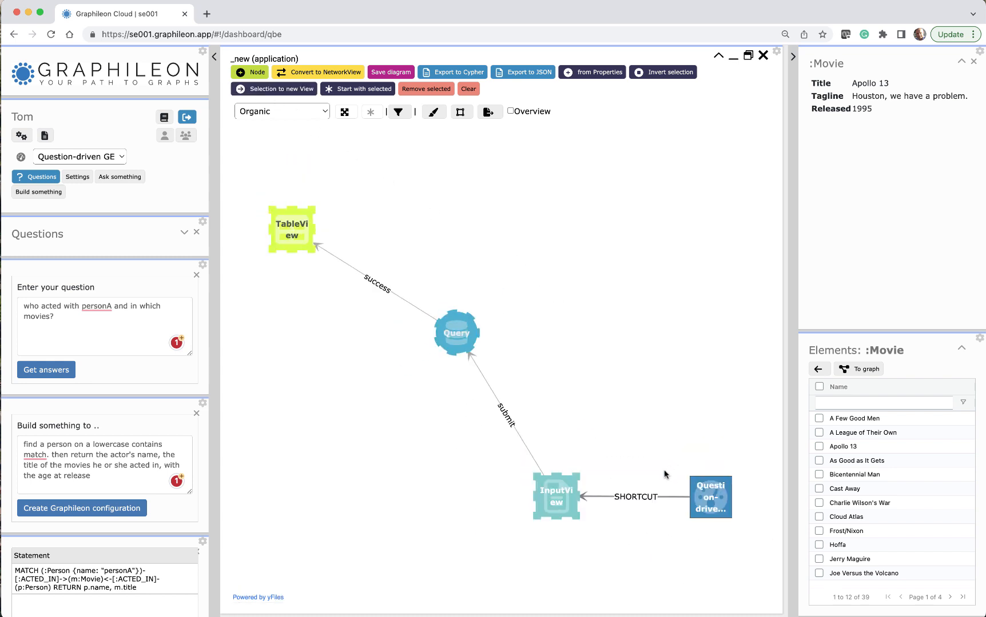
# Examine the properties of the SHORTCUT relation and of the InputView node in the built diagram
pyautogui.rightClick(638, 497)
pyautogui.click(658, 529)
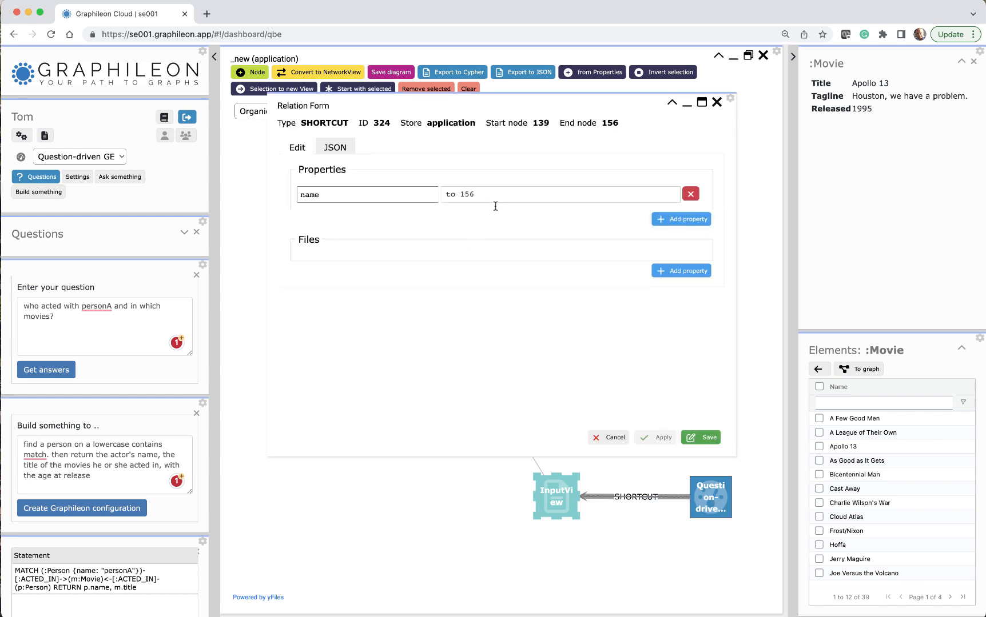
pyautogui.click(716, 104)
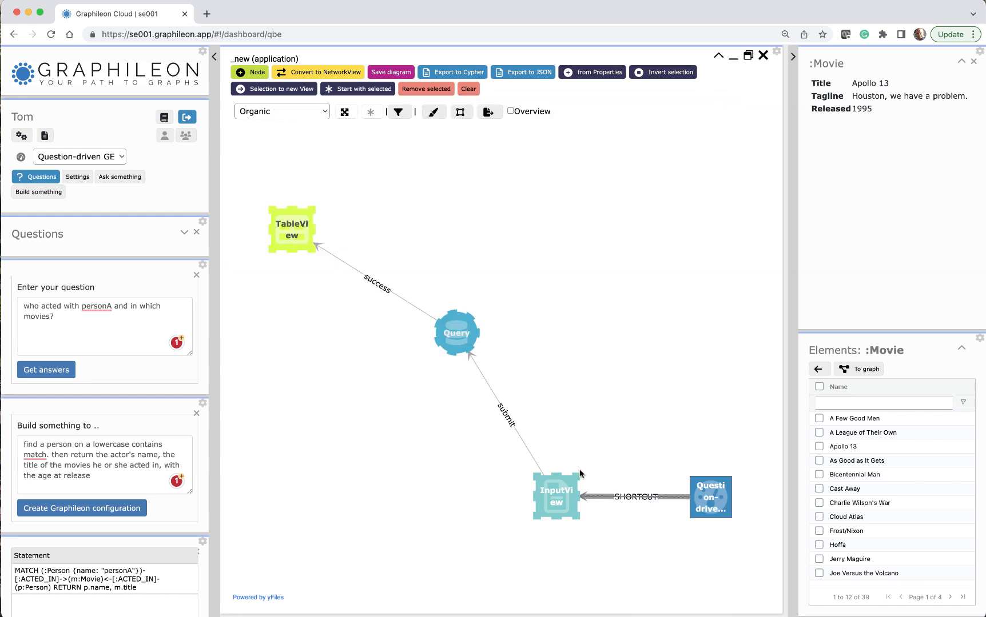
pyautogui.rightClick(559, 501)
pyautogui.click(574, 550)
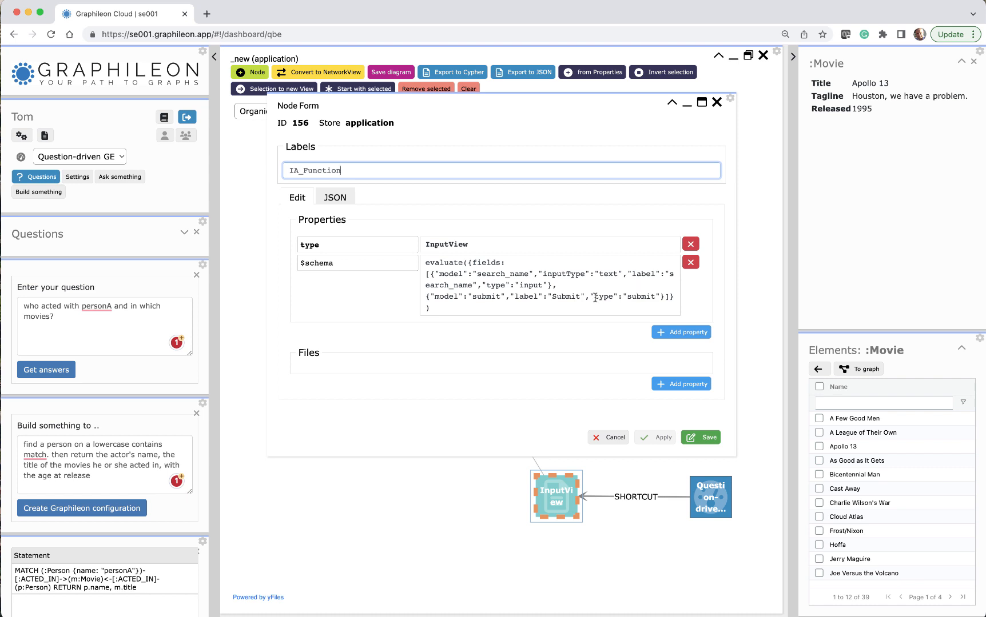
pyautogui.click(717, 105)
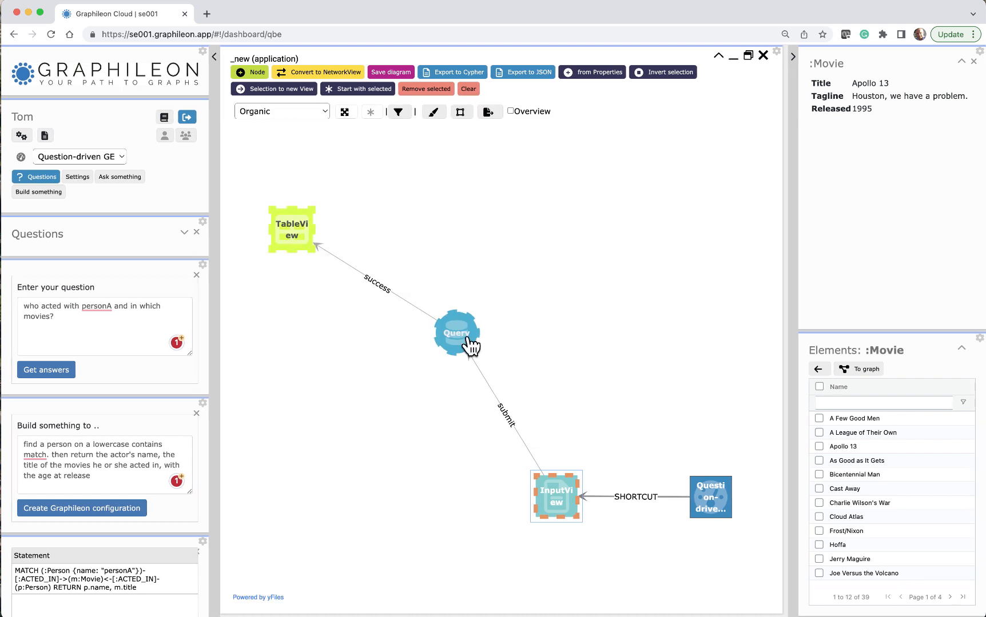
# Examine the Query node's Cypher properties and the properties of the submit relation leading to it
pyautogui.rightClick(464, 340)
pyautogui.click(482, 350)
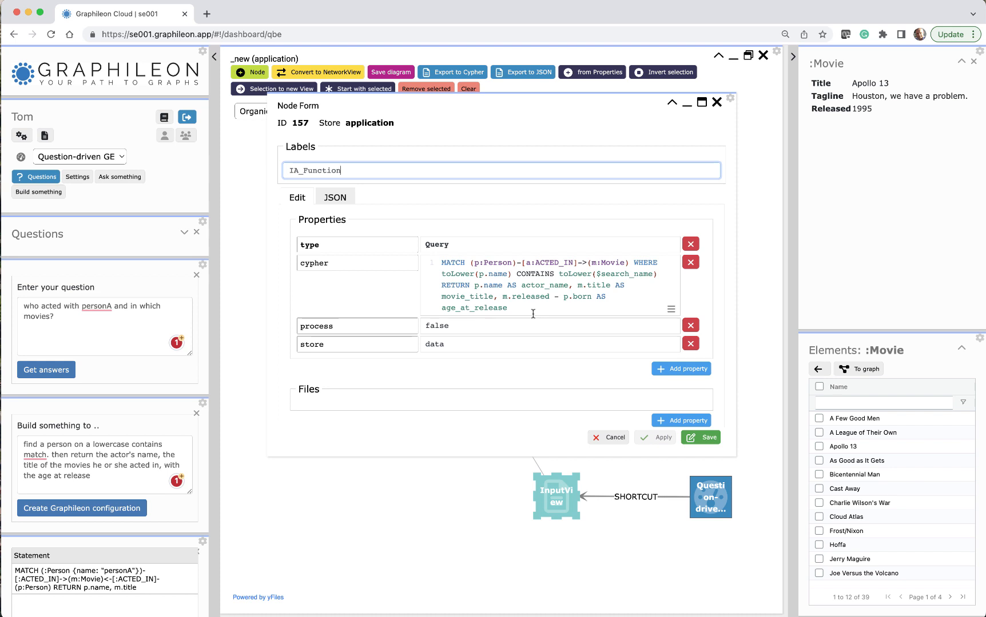
pyautogui.click(716, 103)
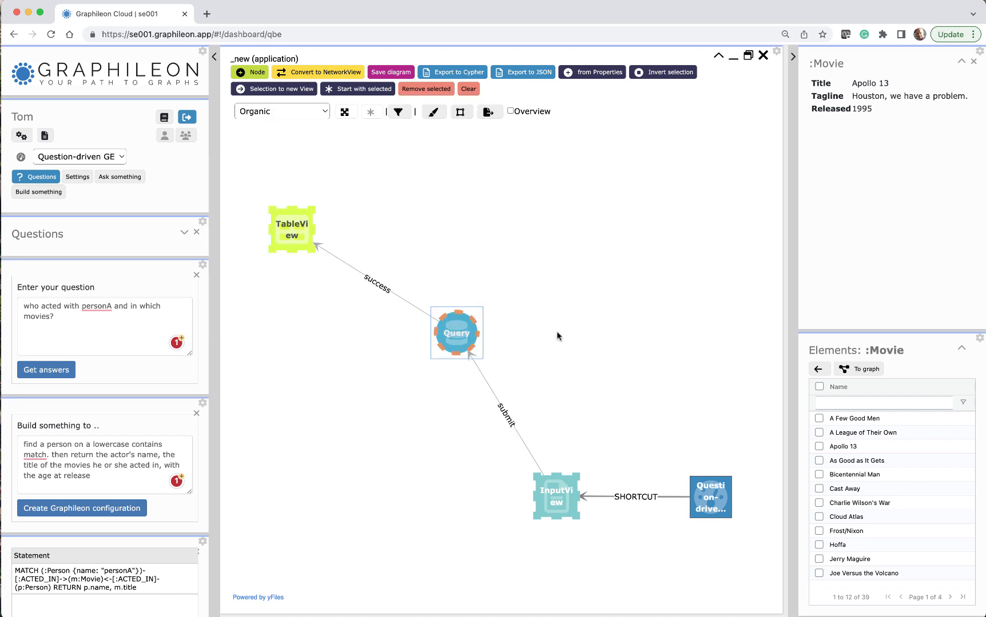
pyautogui.rightClick(503, 416)
pyautogui.click(517, 445)
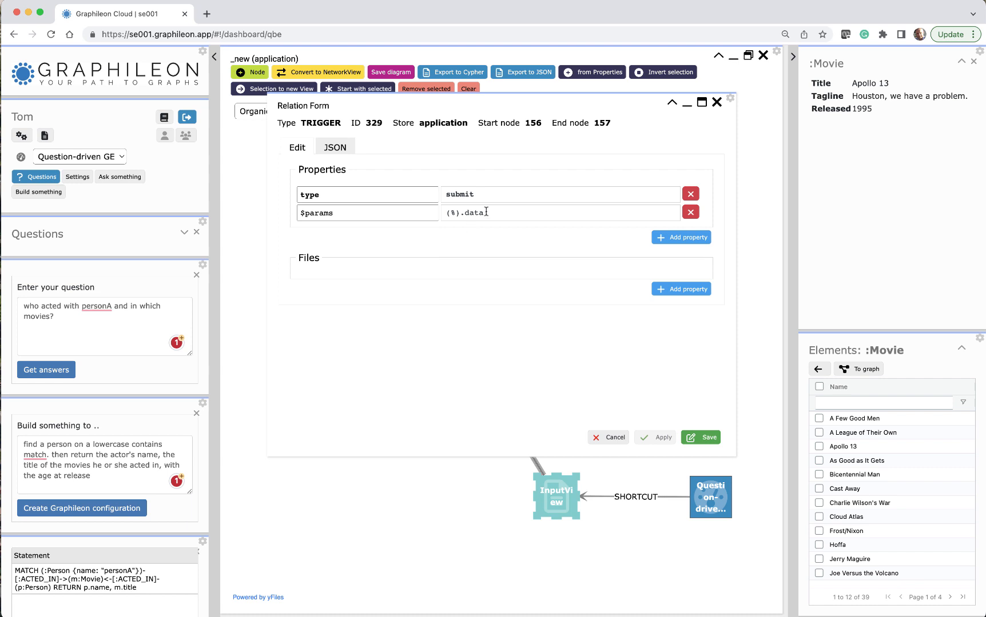
pyautogui.click(716, 102)
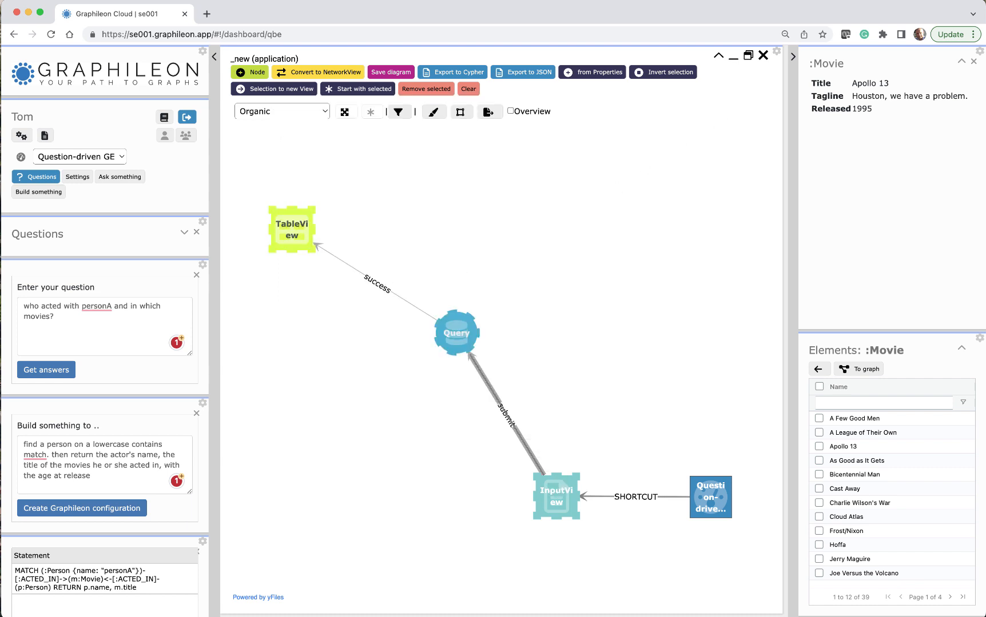
# Examine the properties of the success relation between the Query and TableView nodes
pyautogui.rightClick(378, 284)
pyautogui.click(394, 320)
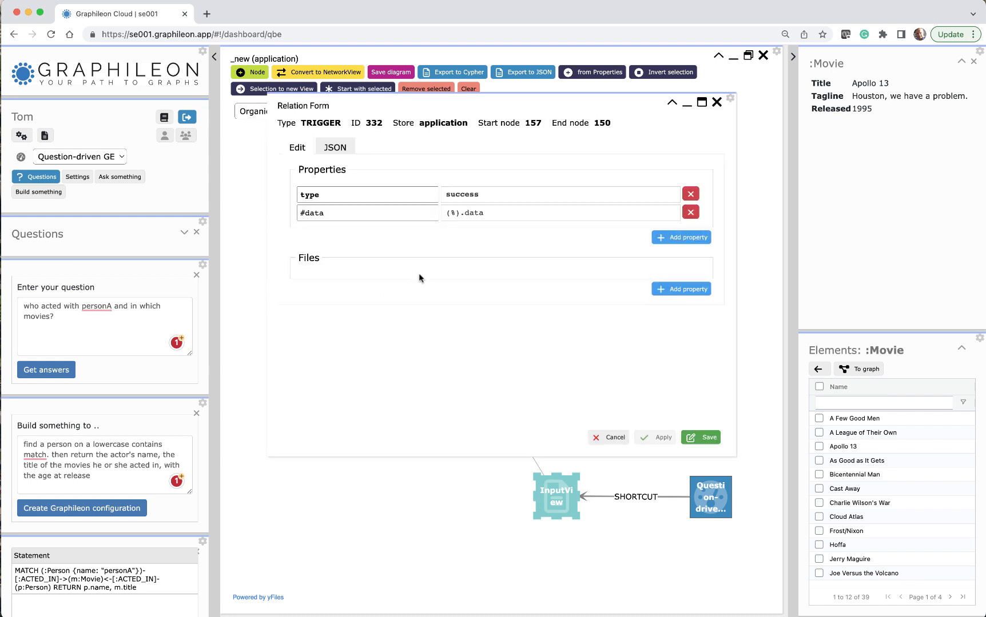
pyautogui.click(716, 103)
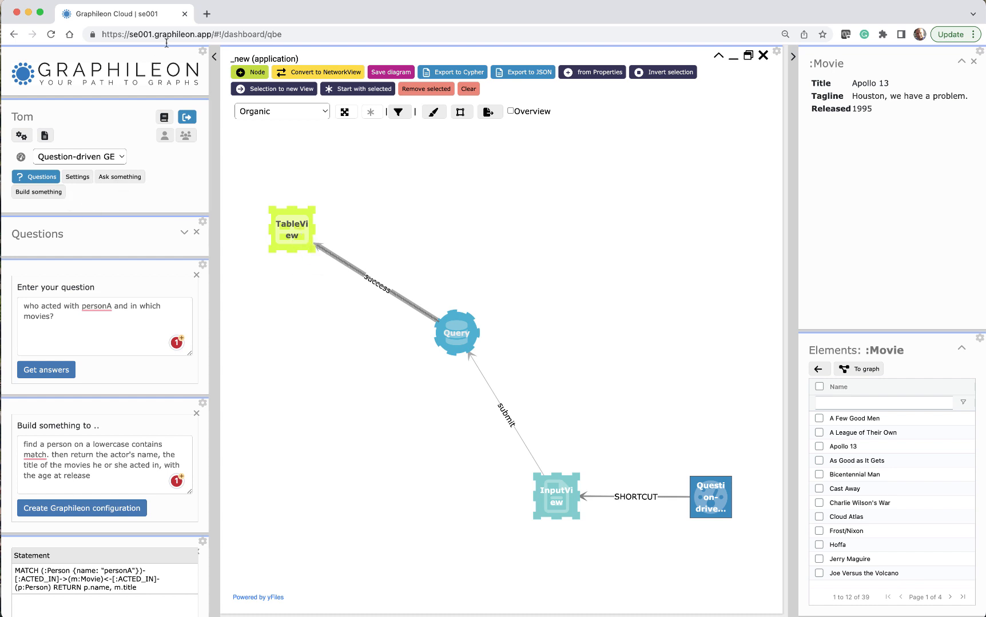
# Duplicate the browser tab, run the to 156 search for hanks, enlarge the results table to inspect it and close it
pyautogui.rightClick(167, 17)
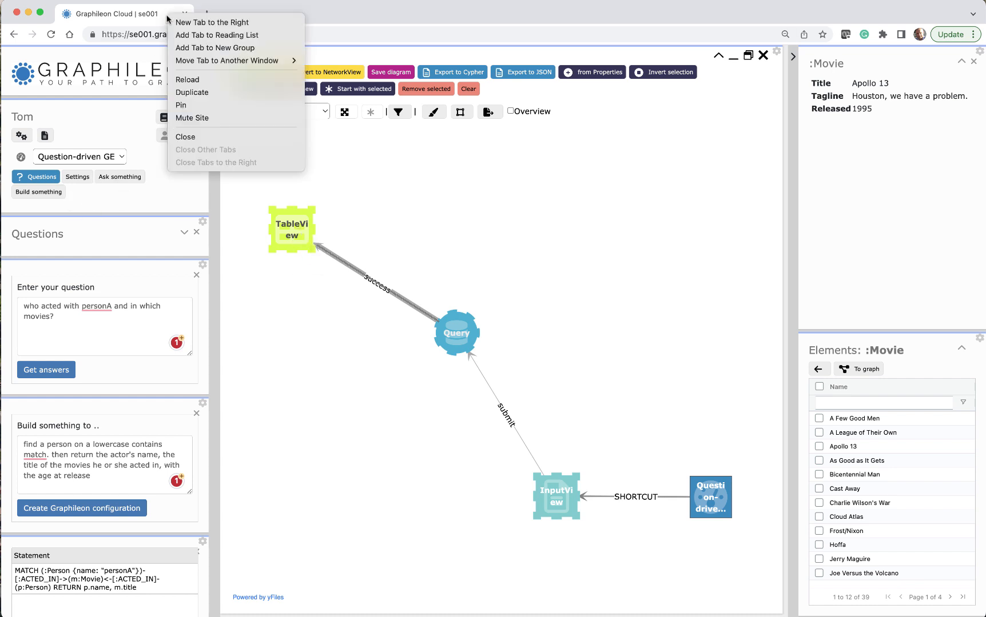
pyautogui.click(198, 92)
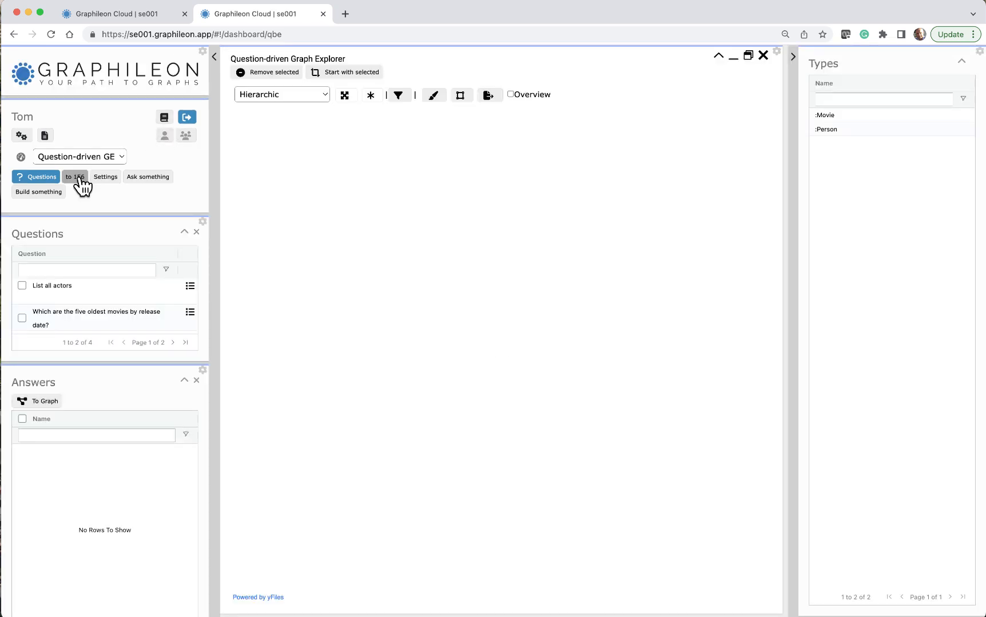
pyautogui.click(80, 180)
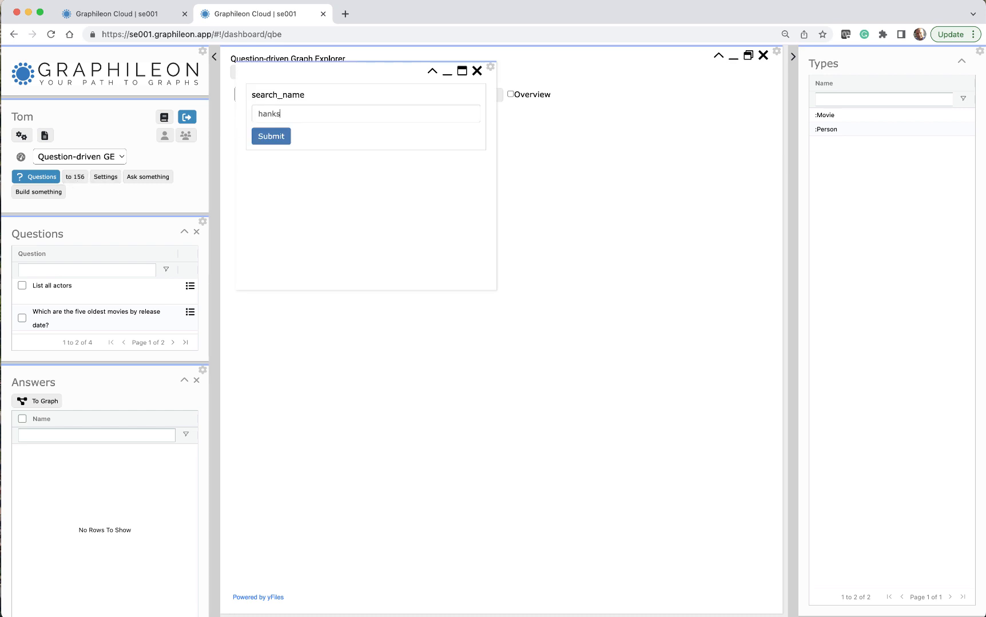
pyautogui.click(263, 135)
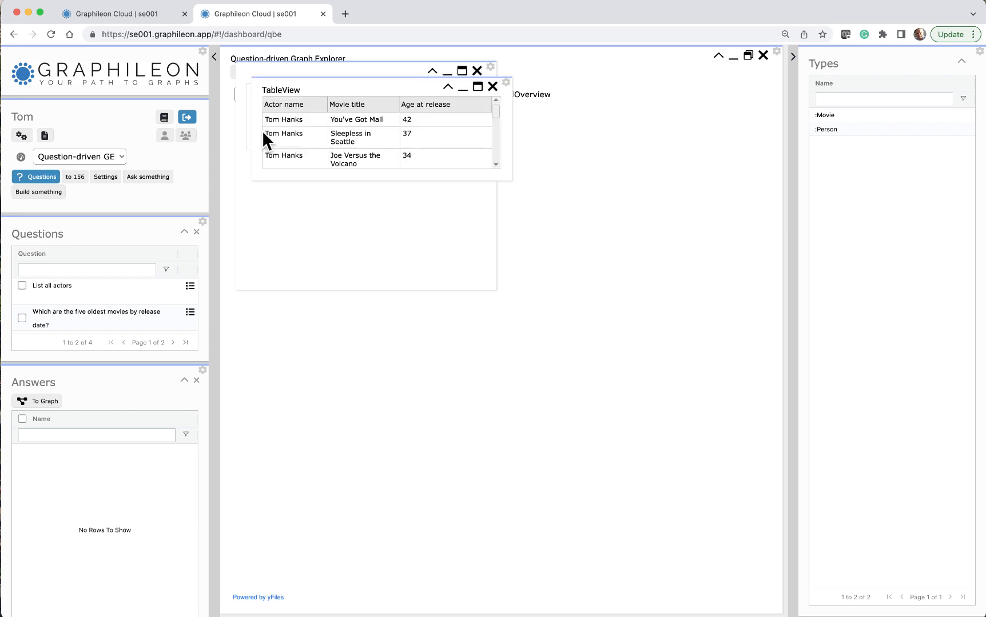
pyautogui.moveTo(451, 181); pyautogui.dragTo(586, 318)
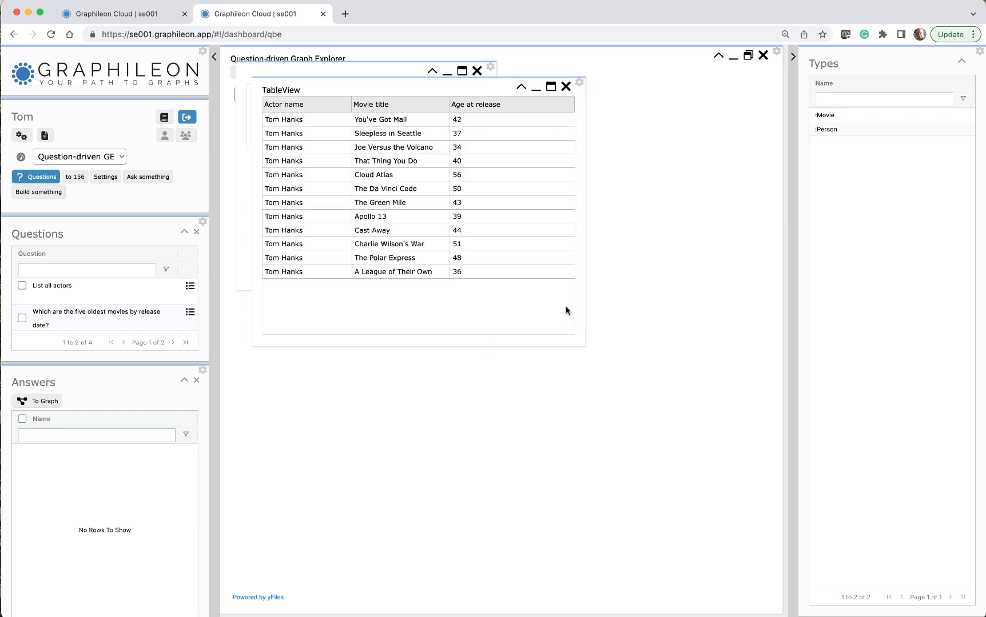
pyautogui.click(566, 86)
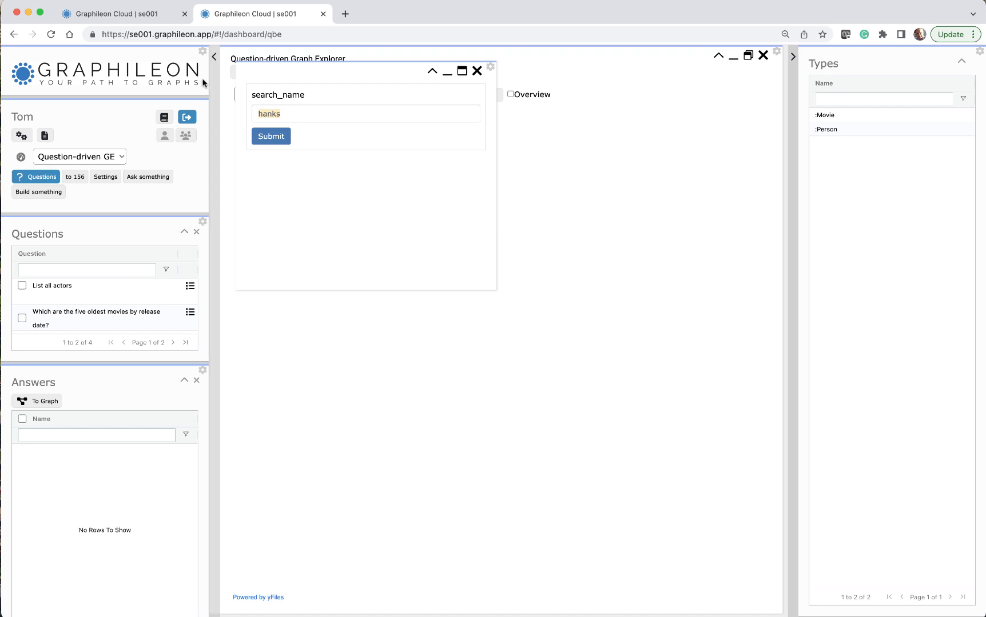
# Back in the original tab, request and build a lowercase contains search for personA and personB returning their edges to movies both acted in
pyautogui.click(156, 16)
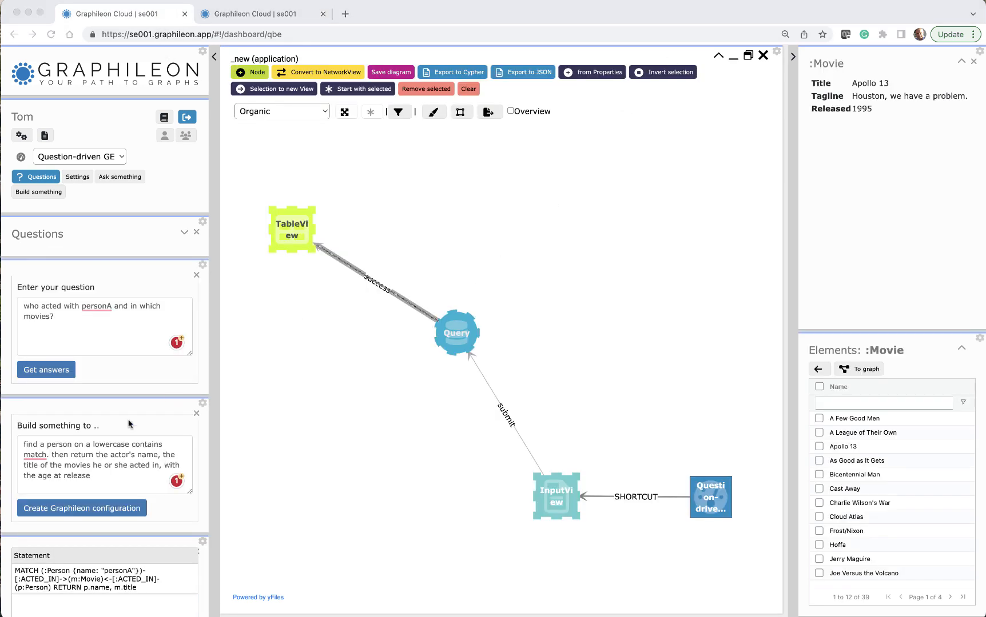
pyautogui.click(100, 475)
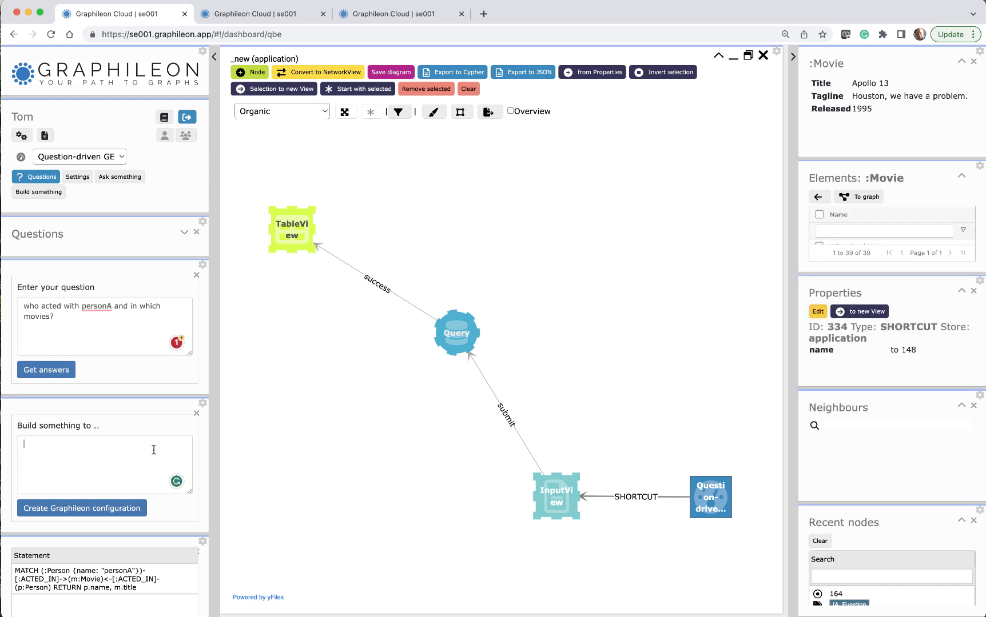
pyautogui.write('First find personA and personB using a lowercase contains match. Then, if they acted in the same movie, return the edges between personA and personB and the movies')
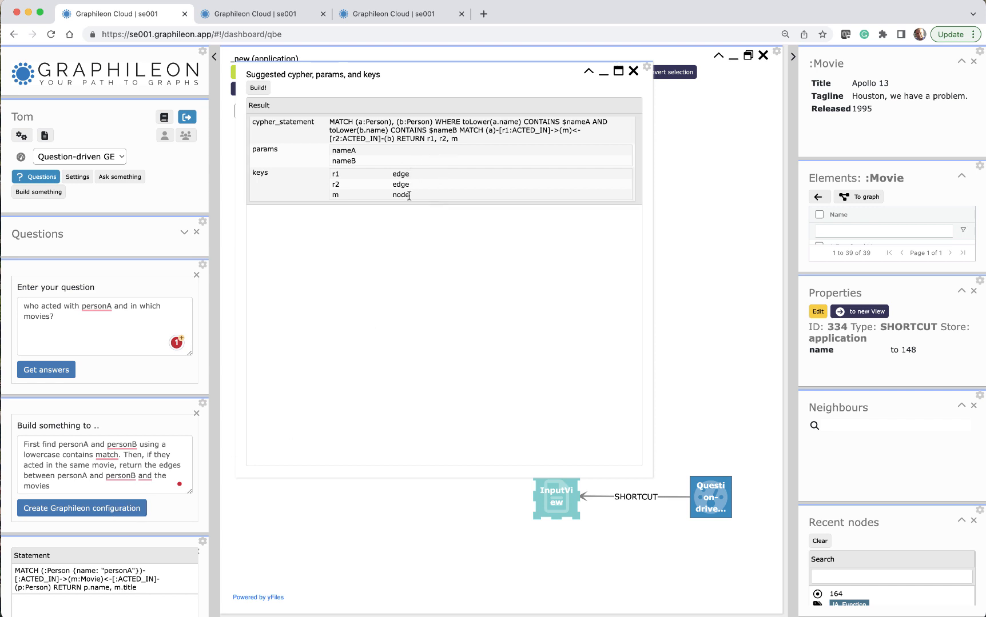
pyautogui.click(258, 89)
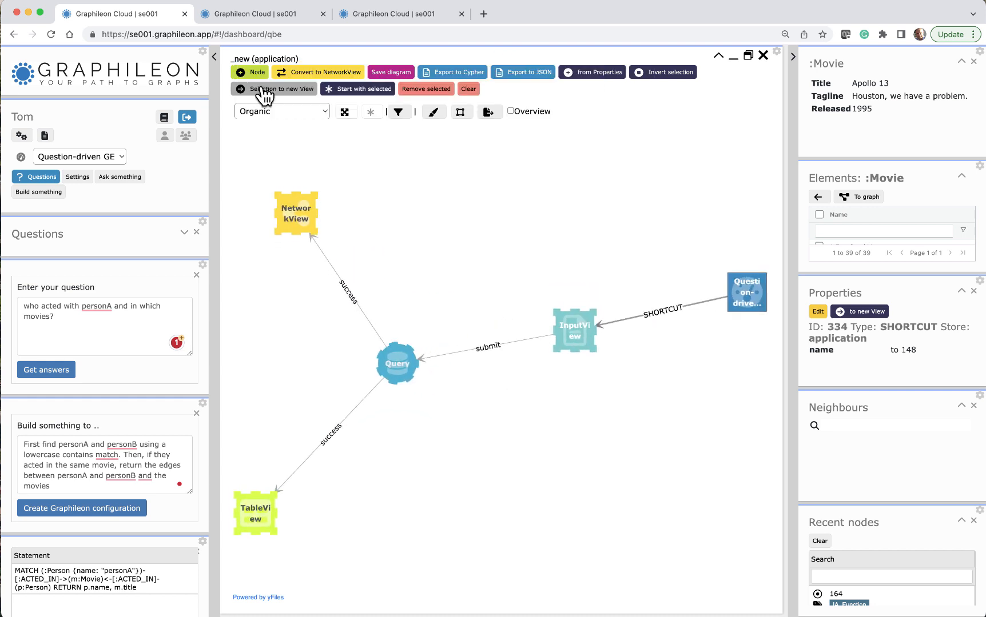
# Check the new SHORTCUT relation's name and run to 164 in a duplicated tab with nameB hanks and nameA kevin
pyautogui.click(637, 317)
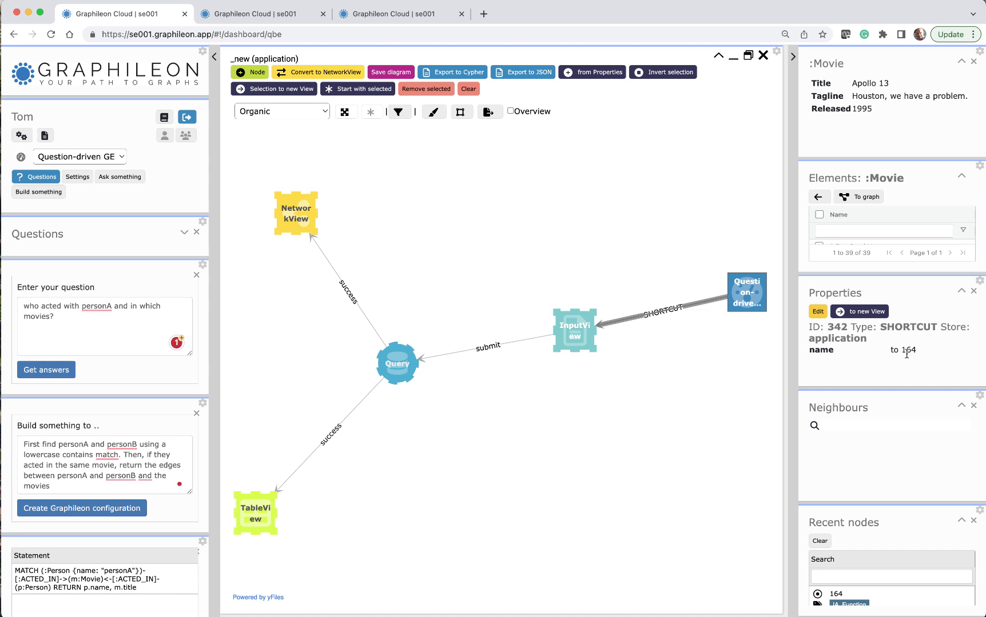
pyautogui.rightClick(167, 14)
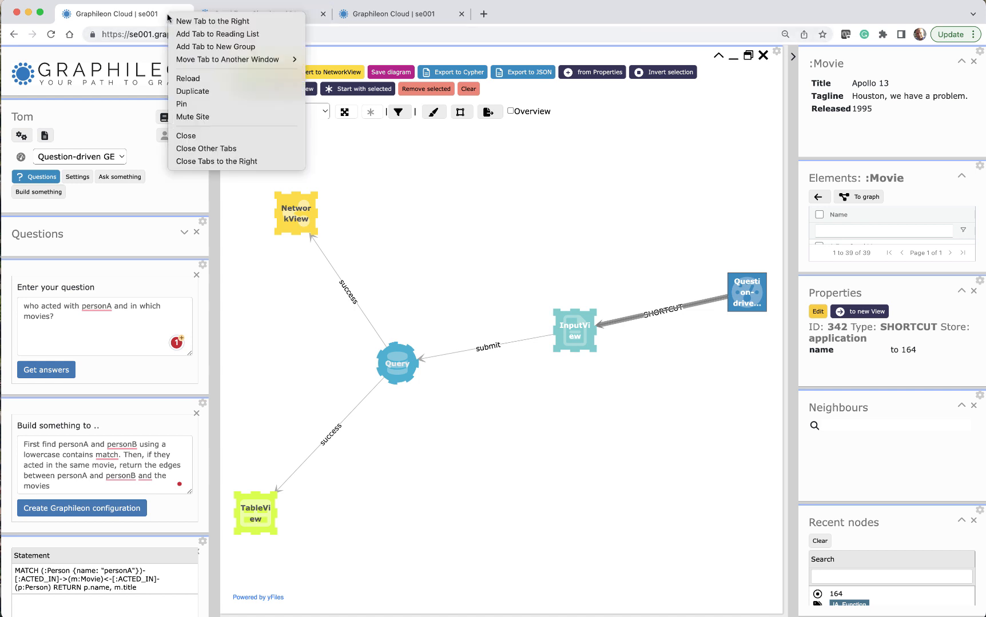
pyautogui.click(210, 93)
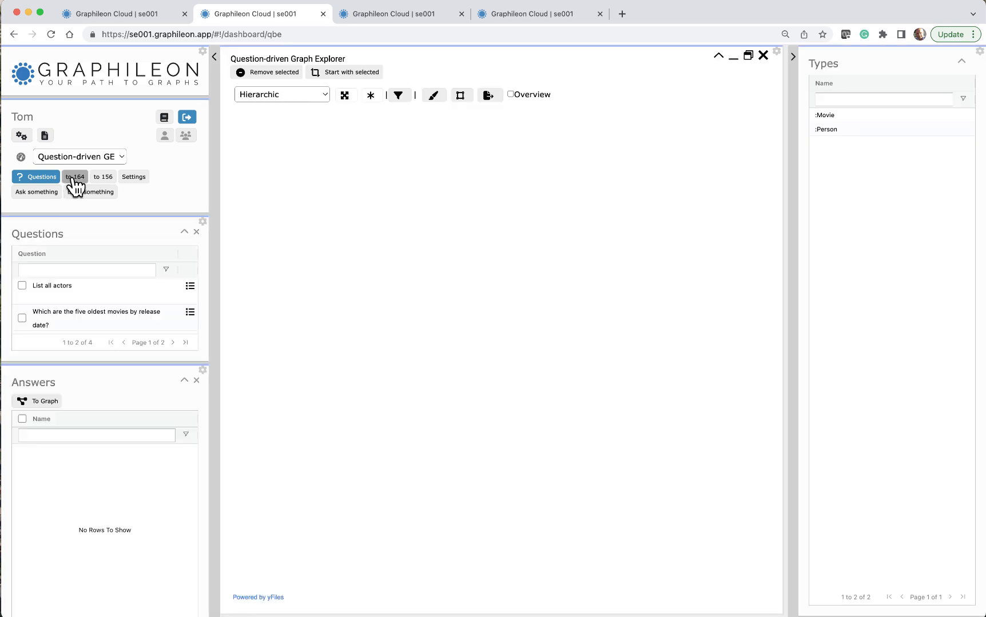
pyautogui.click(74, 181)
pyautogui.click(270, 114)
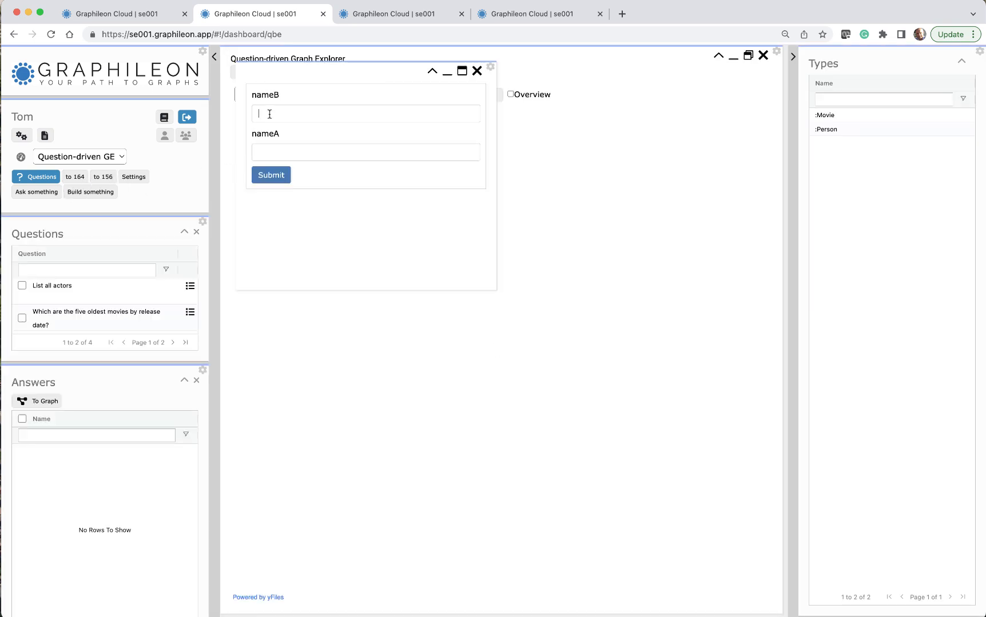
pyautogui.write('hanks')
pyautogui.click(272, 177)
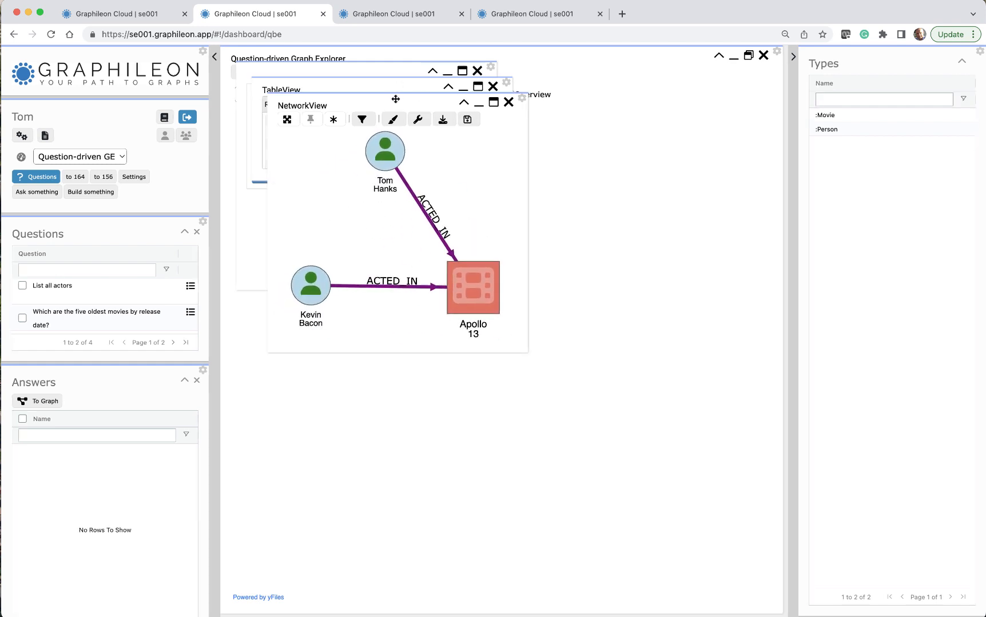
# Separate the network and table result windows to inspect them, widen the table, and close both
pyautogui.moveTo(395, 99); pyautogui.dragTo(616, 272)
pyautogui.moveTo(387, 84); pyautogui.dragTo(372, 372)
pyautogui.moveTo(495, 394); pyautogui.dragTo(689, 392)
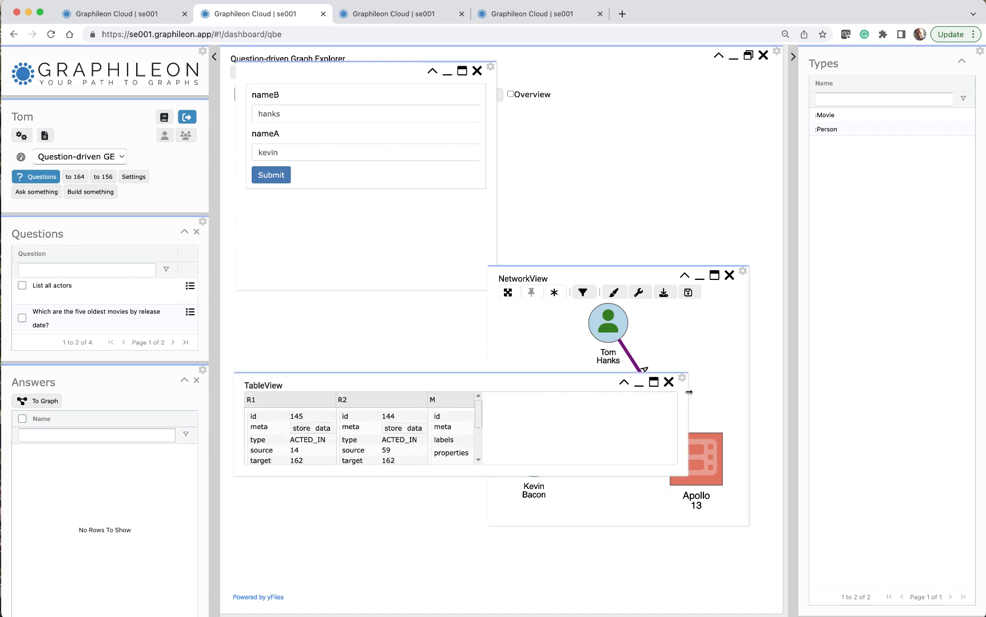
pyautogui.click(669, 382)
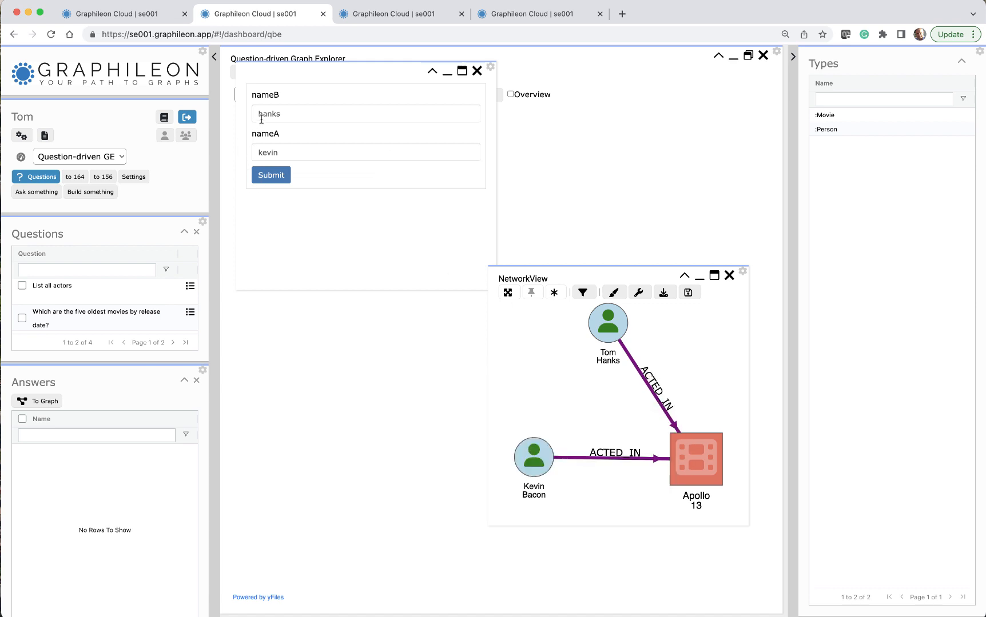
pyautogui.click(729, 275)
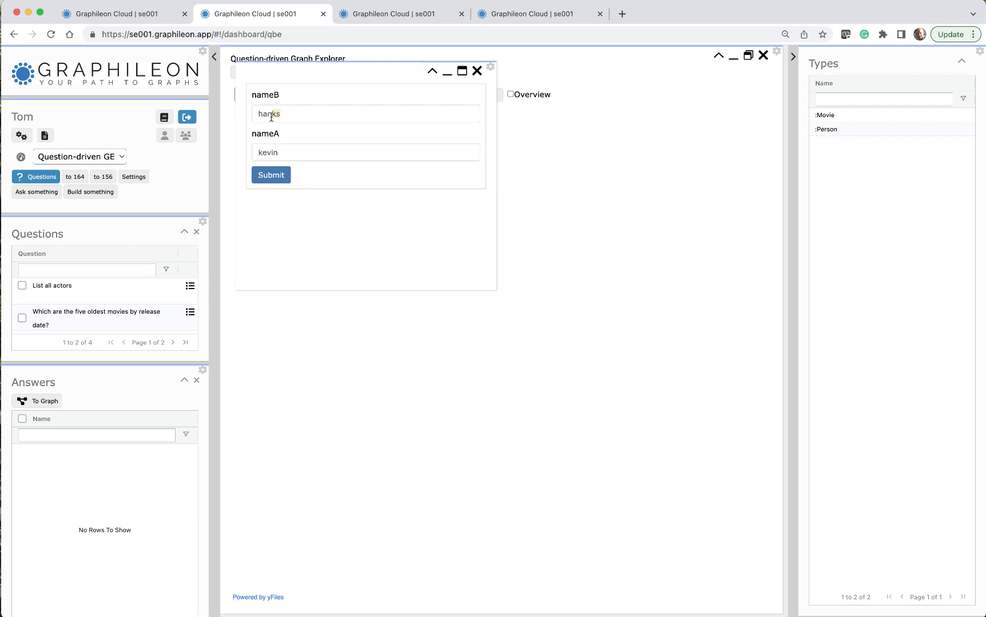
# Search again with nameB changed to nic, lay out the resulting network, and move its window clear of the form
pyautogui.moveTo(278, 114); pyautogui.dragTo(251, 120)
pyautogui.write('nic')
pyautogui.press('BackSpace')
pyautogui.click(270, 178)
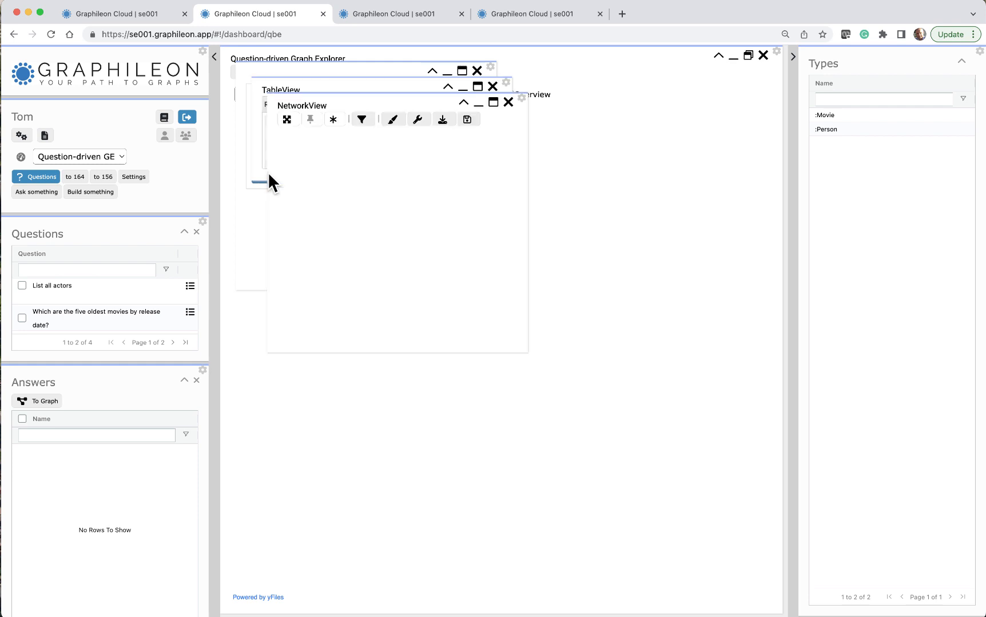
pyautogui.click(337, 121)
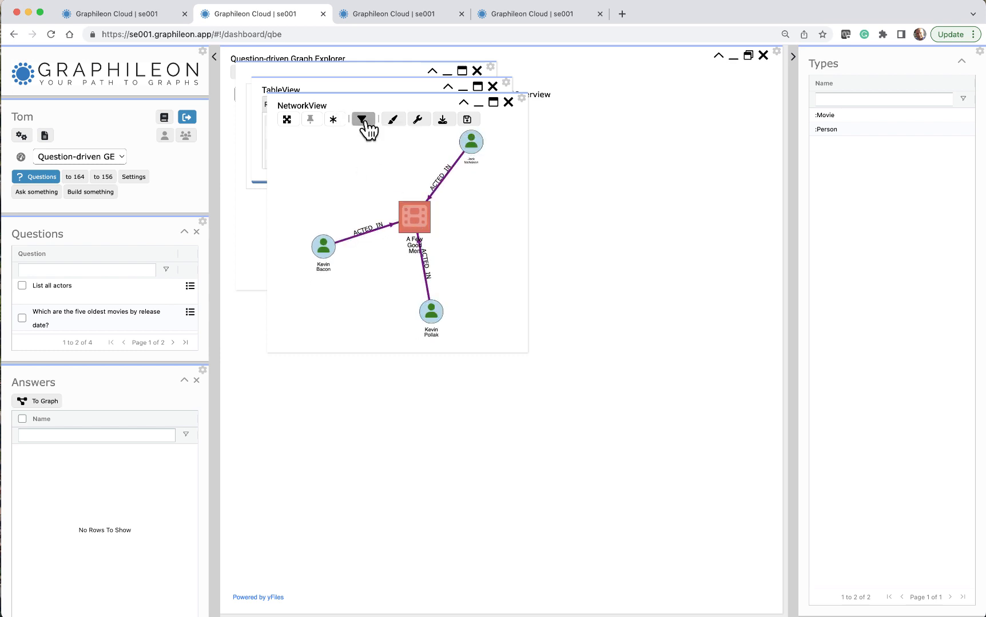
pyautogui.moveTo(360, 100); pyautogui.dragTo(505, 288)
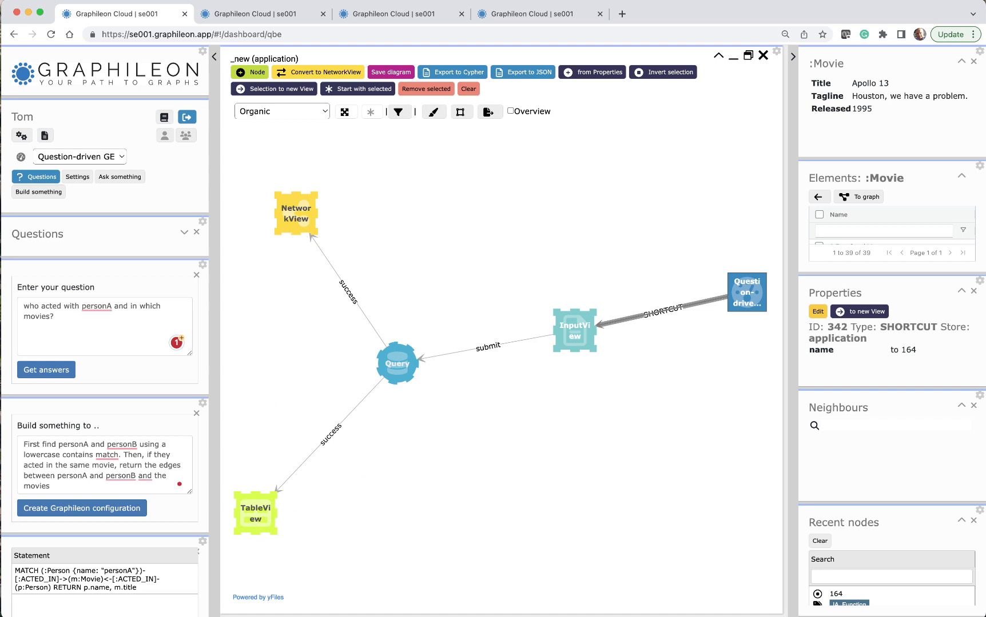
# Restore the new diagram window from full size, close the older diagram behind it, and move the new one aside
pyautogui.click(749, 58)
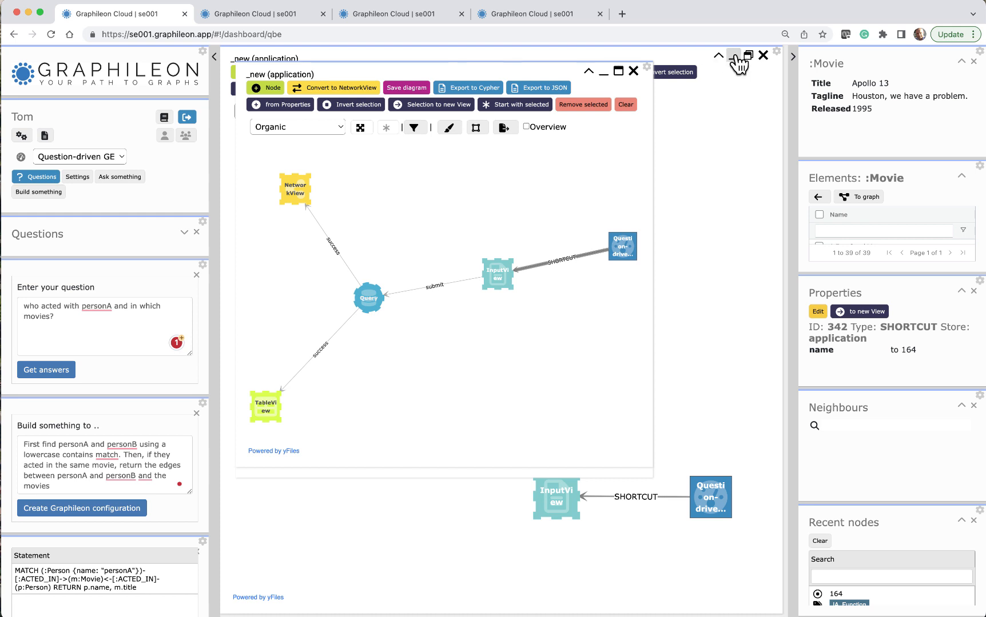
pyautogui.click(763, 55)
pyautogui.moveTo(494, 75); pyautogui.dragTo(626, 213)
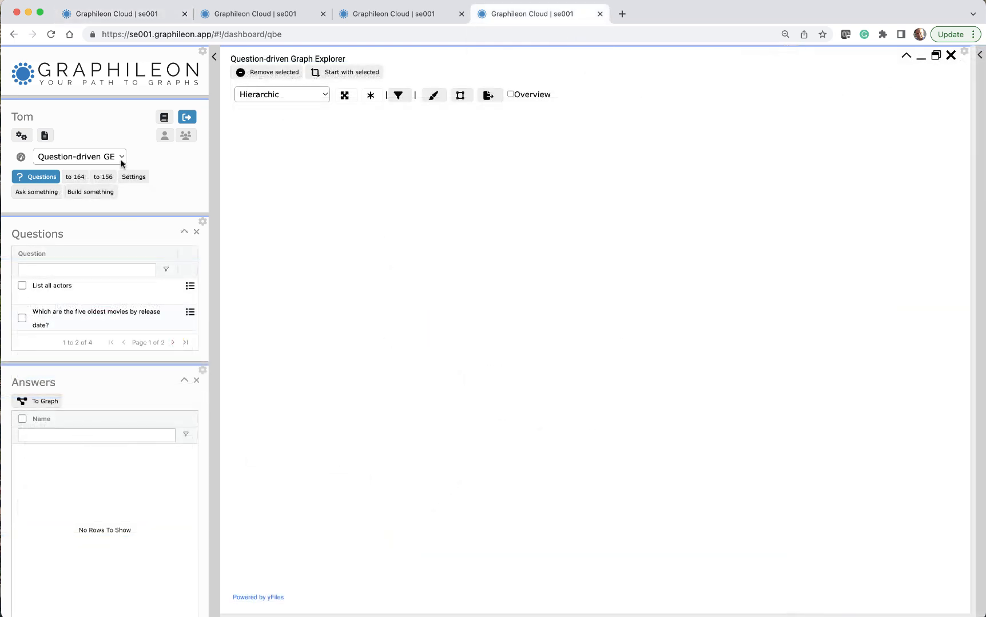
# Switch the last tab to the Default dashboard and open the build something diagram
pyautogui.click(122, 157)
pyautogui.click(87, 151)
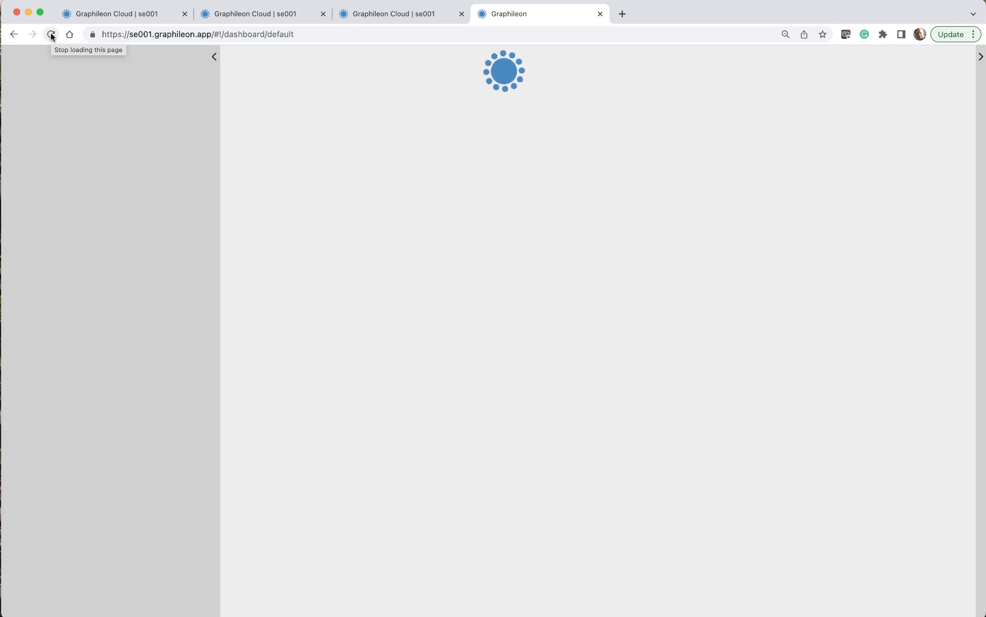
pyautogui.click(42, 261)
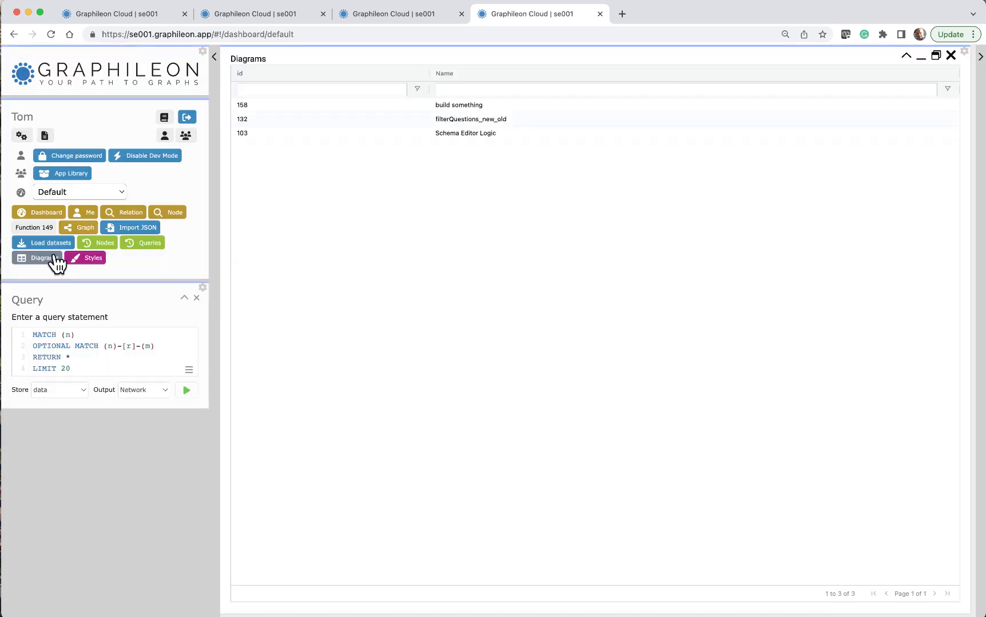
pyautogui.click(393, 110)
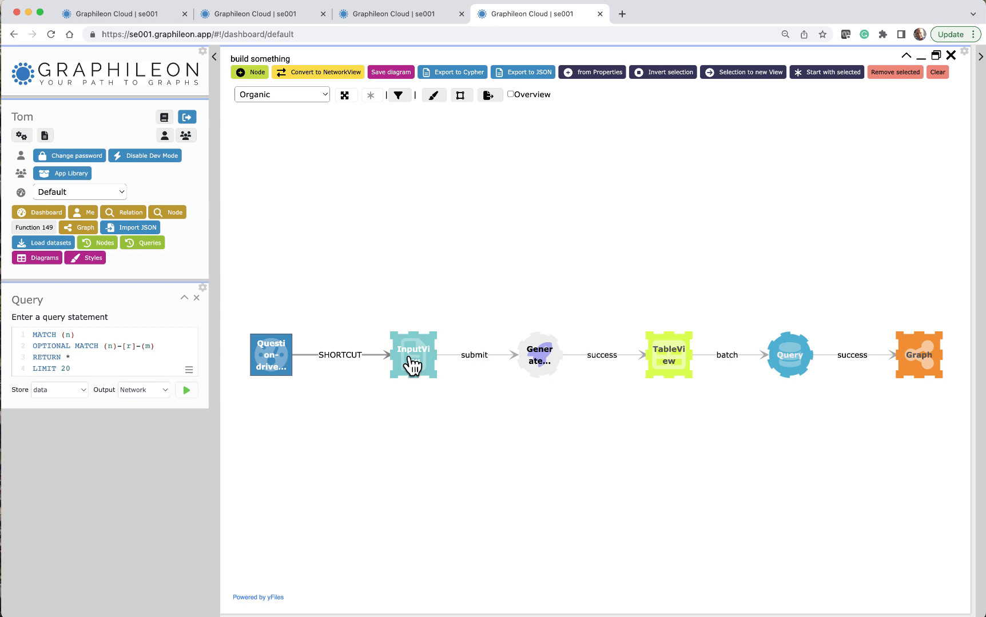
# Compare with the original tab's build form, and examine the InputView node's properties in the build something diagram
pyautogui.click(146, 25)
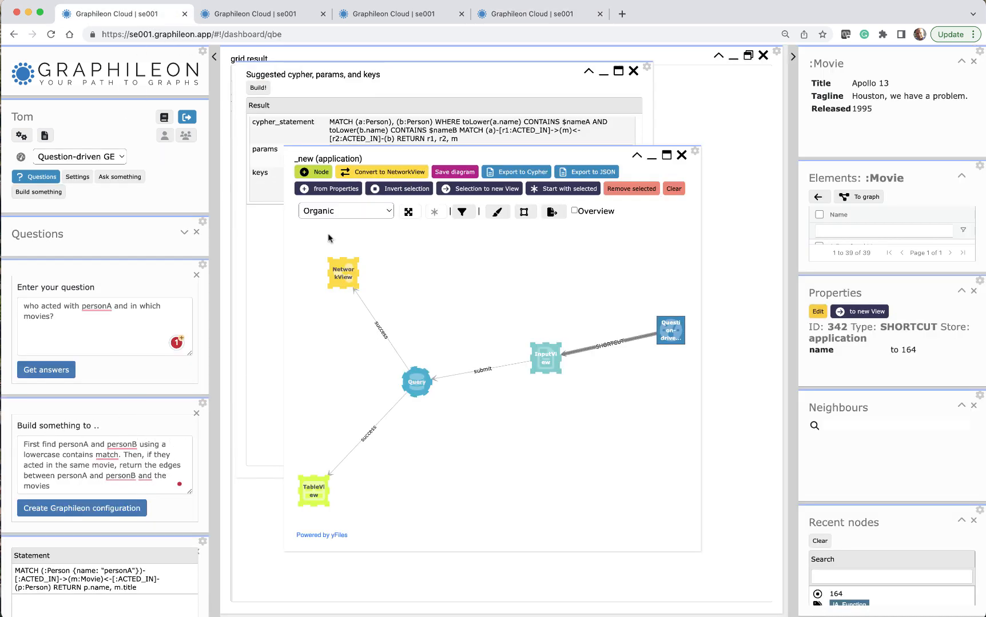
pyautogui.click(498, 14)
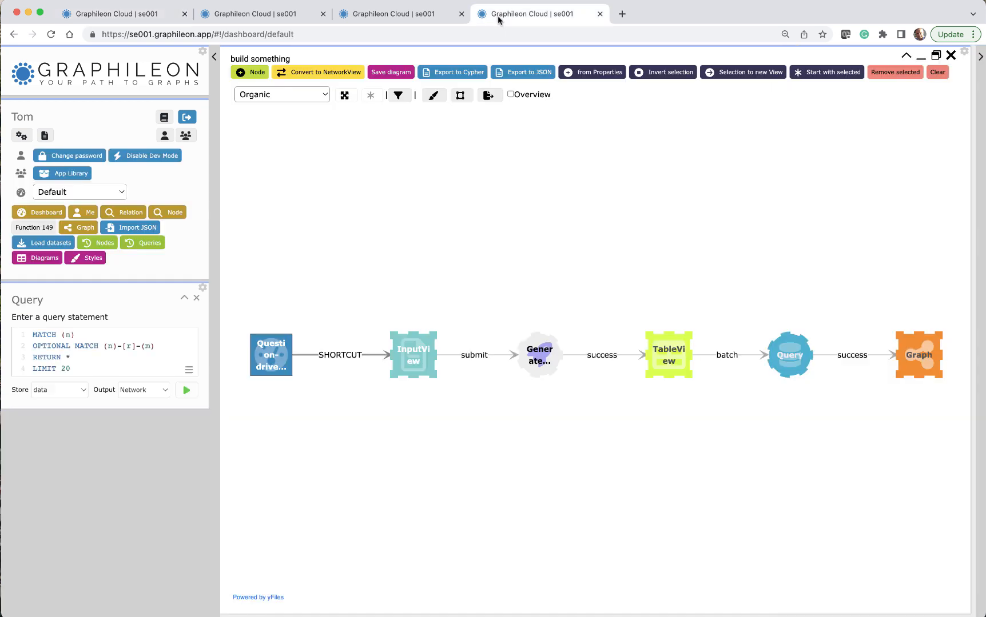
pyautogui.rightClick(426, 372)
pyautogui.click(435, 377)
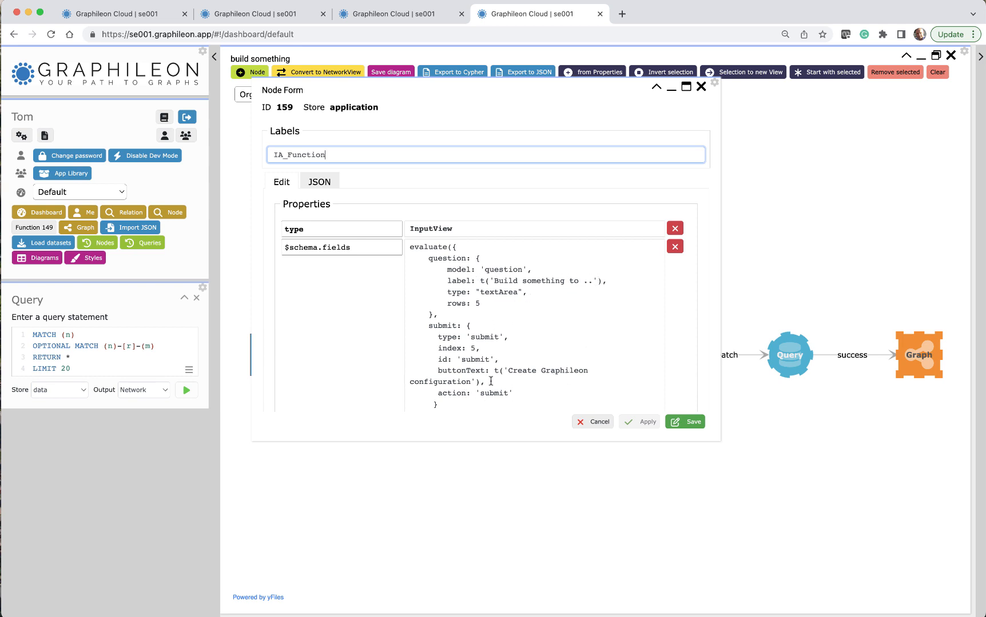
pyautogui.click(701, 87)
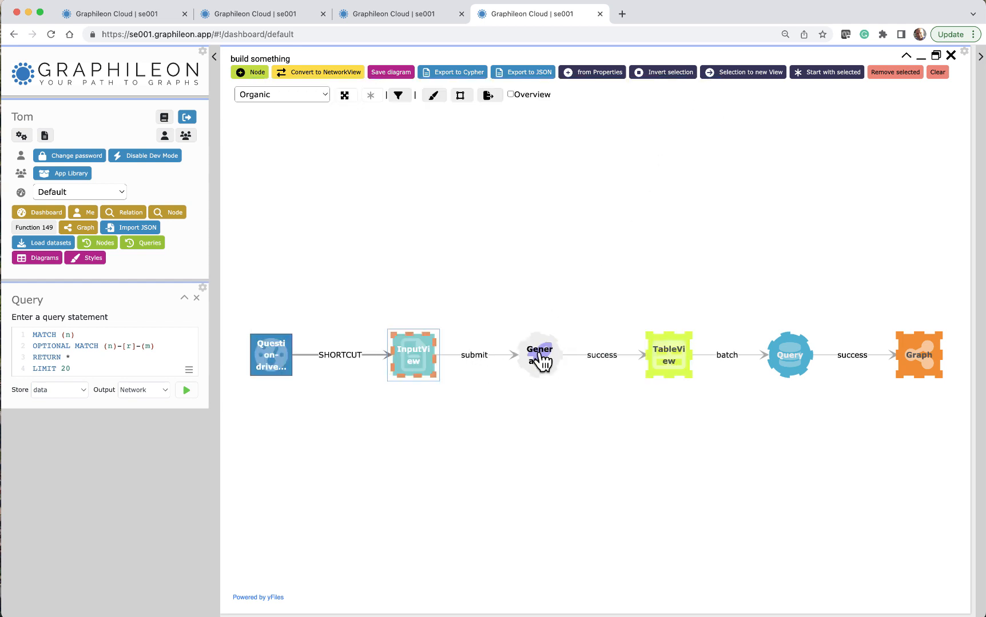
# Examine the submit relation's $data prompt in a maximized form, highlighting the system instructions, schema reference and question reference
pyautogui.rightClick(478, 354)
pyautogui.click(493, 367)
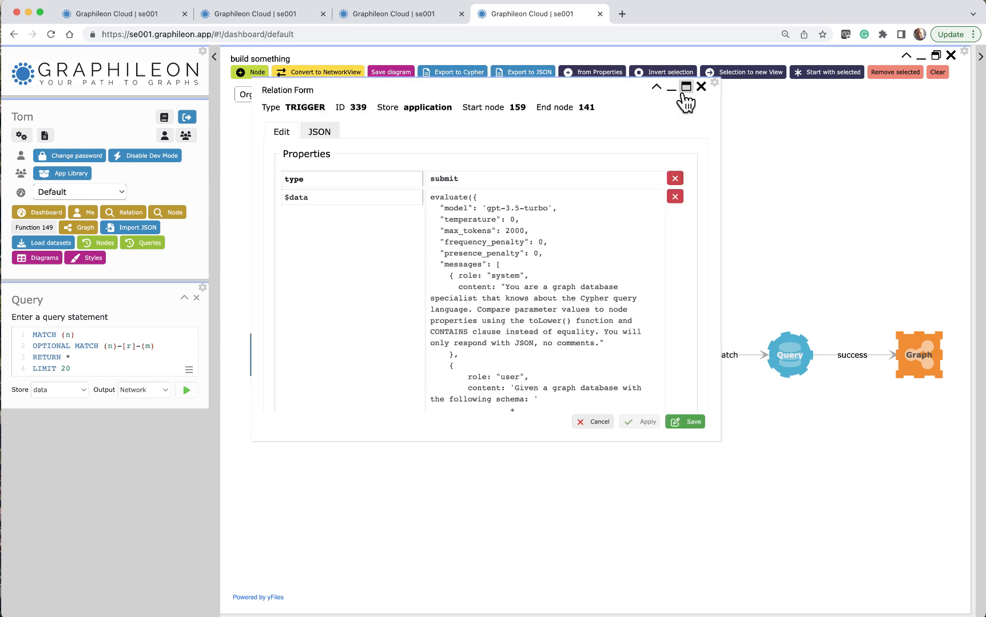
pyautogui.click(687, 86)
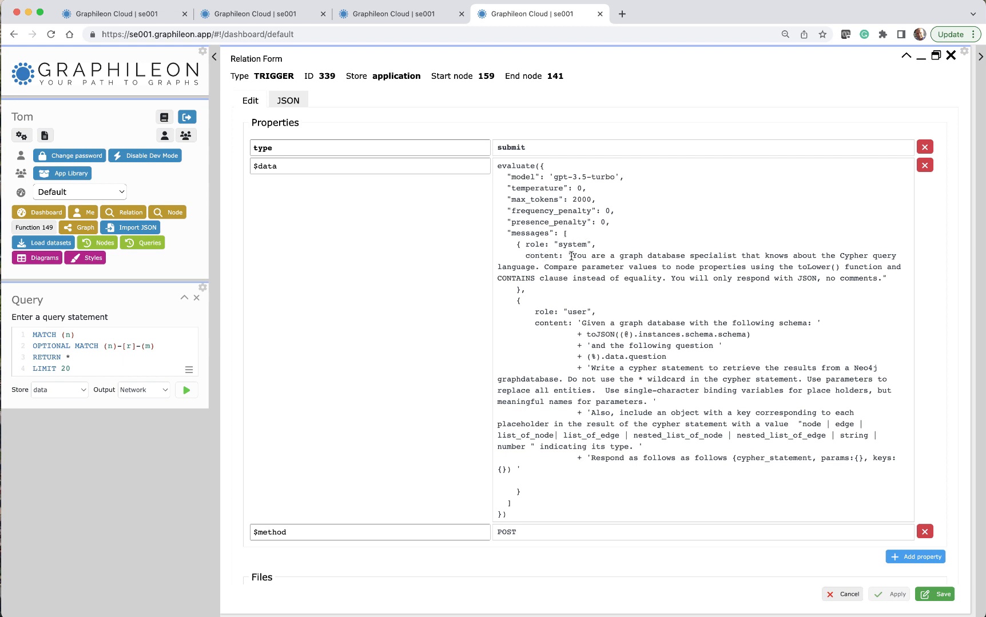
pyautogui.moveTo(572, 255); pyautogui.dragTo(878, 275)
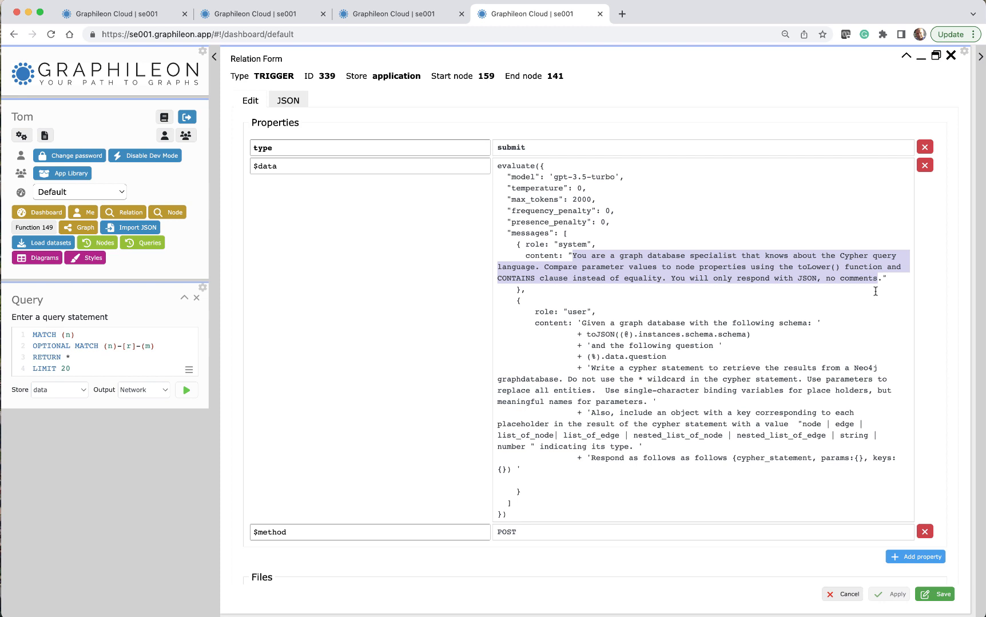
pyautogui.moveTo(752, 334); pyautogui.dragTo(585, 335)
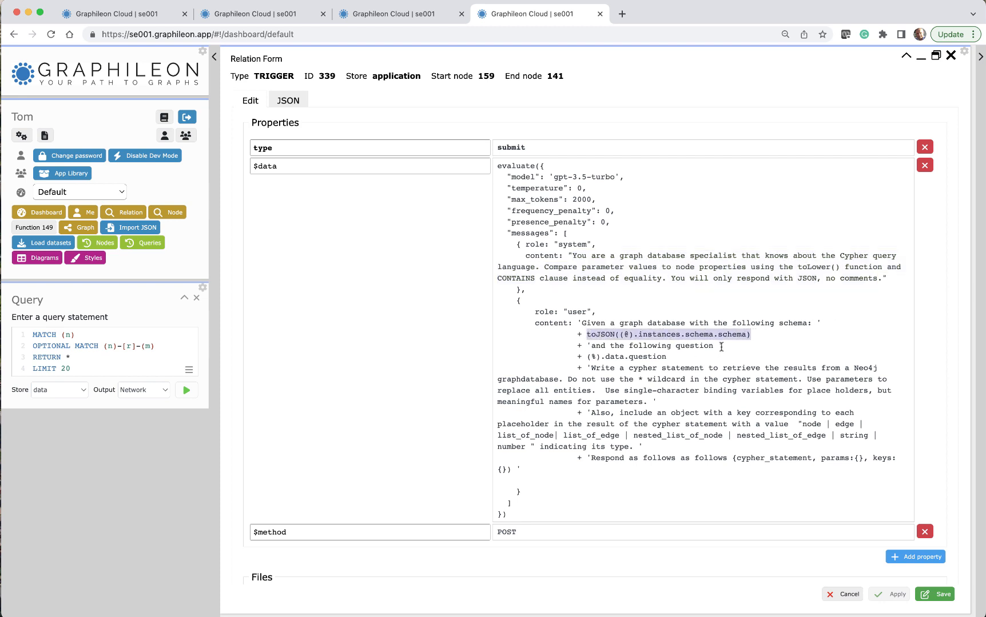
pyautogui.moveTo(667, 356); pyautogui.dragTo(587, 356)
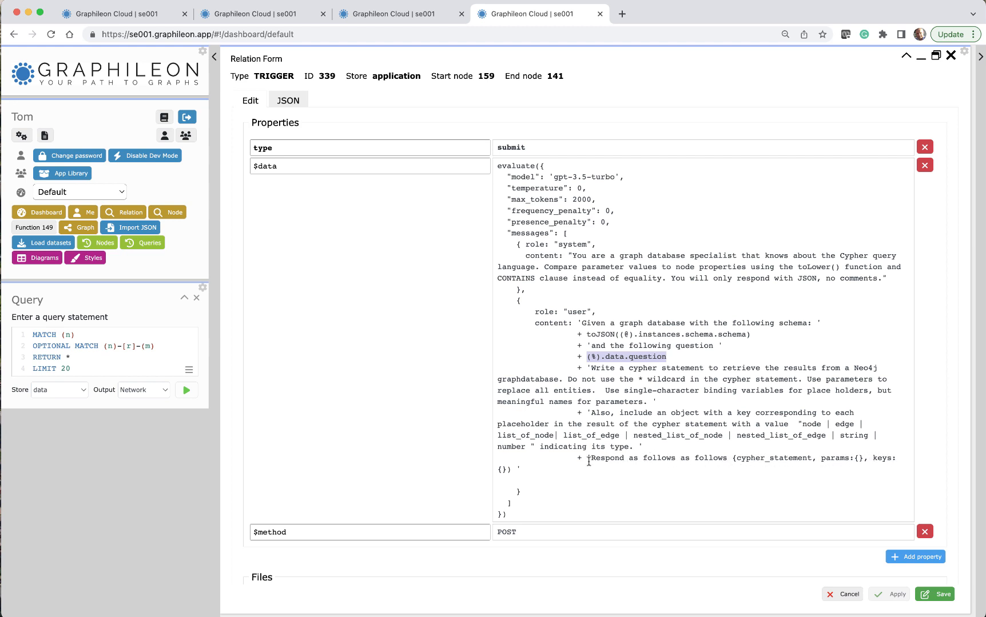
# Close the submit relation's form and examine the batch relation's properties in the build something diagram, highlighting the Build! action value
pyautogui.click(951, 56)
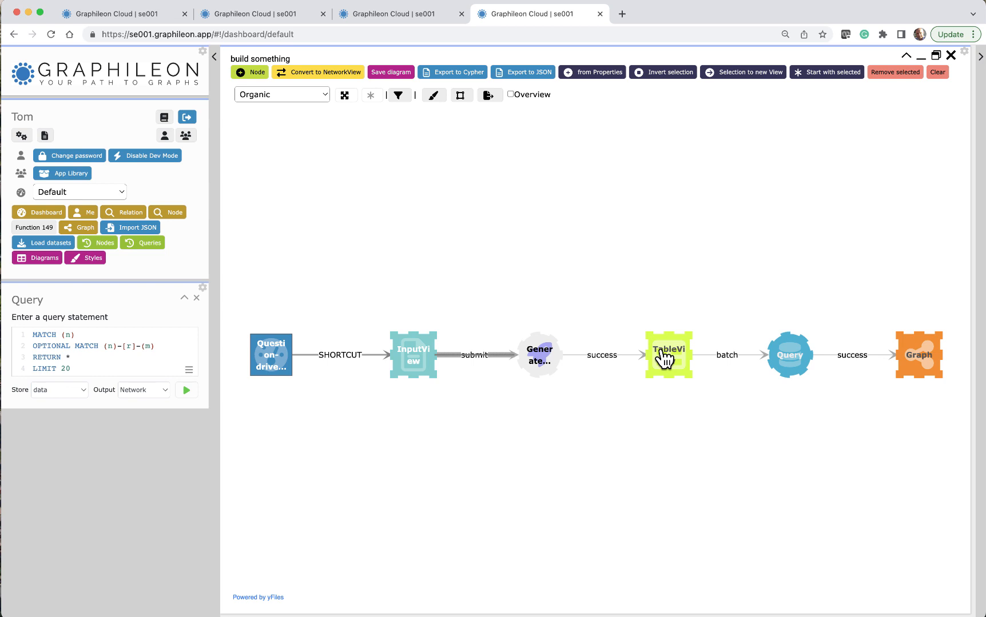
pyautogui.rightClick(726, 356)
pyautogui.click(738, 368)
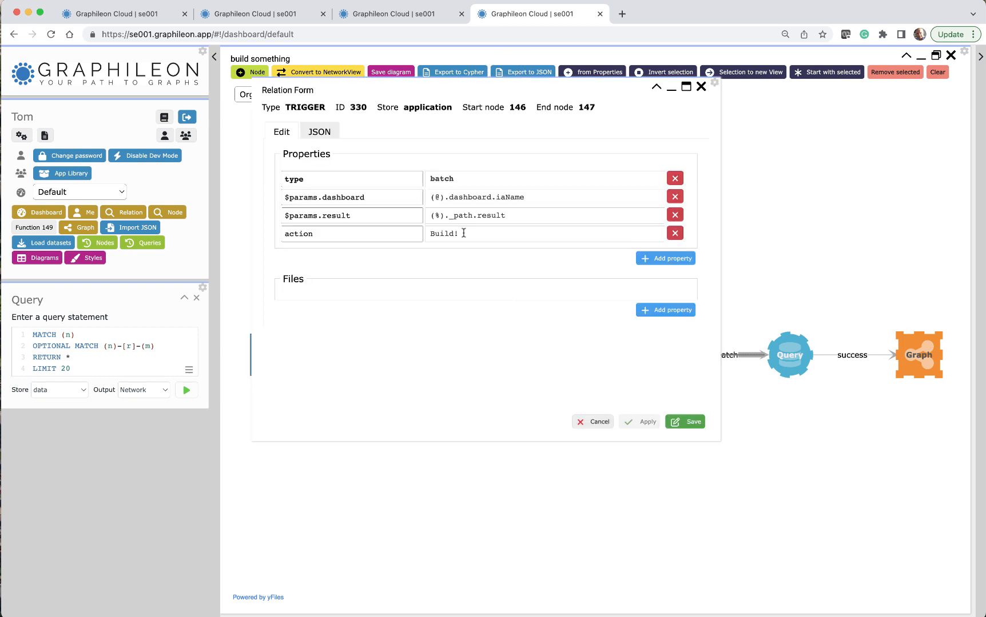
pyautogui.moveTo(463, 234); pyautogui.dragTo(416, 234)
pyautogui.click(701, 86)
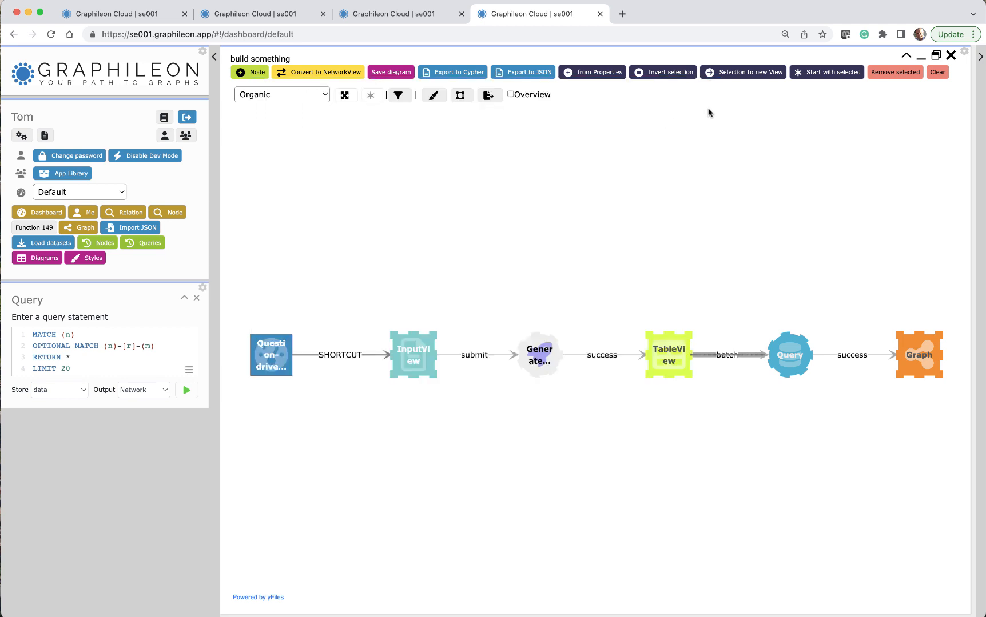
# Examine the Query node's cypher in a maximized form, highlighting the CREATE statement for the SHORTCUT relation from dashboard to InputView
pyautogui.rightClick(792, 361)
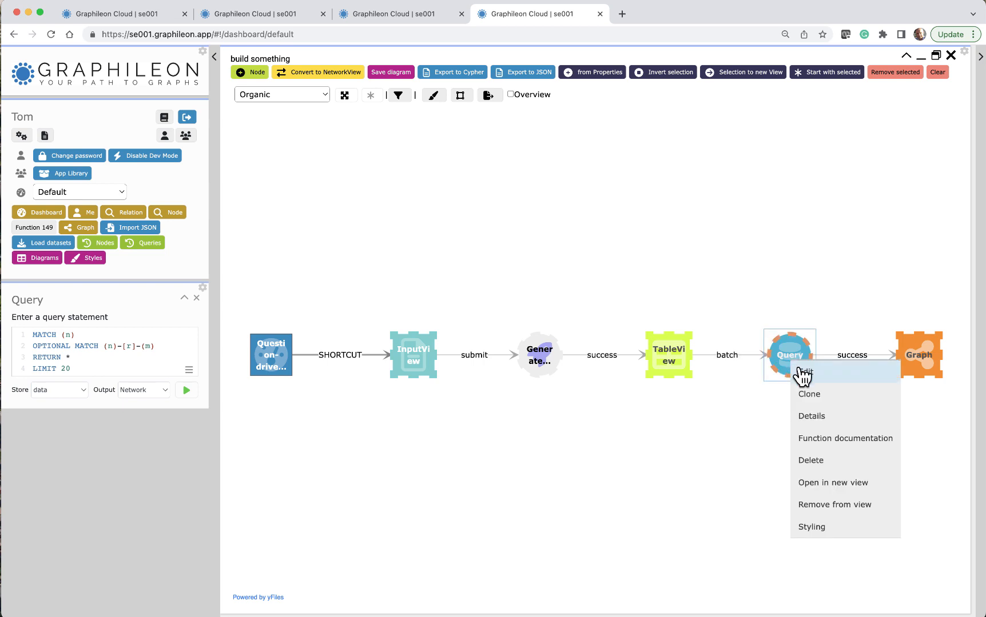
pyautogui.click(795, 366)
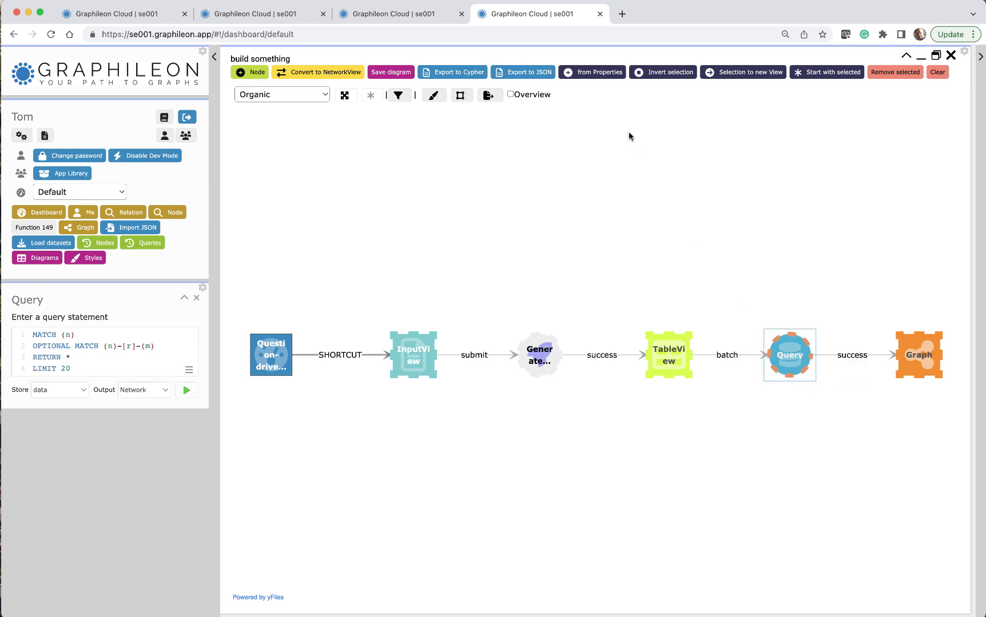
pyautogui.click(686, 87)
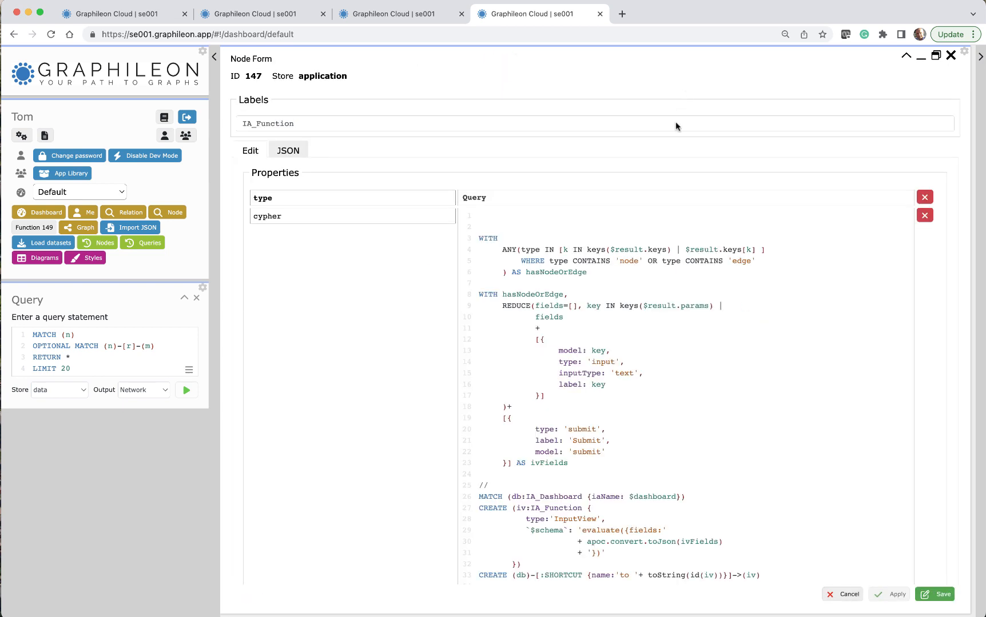
pyautogui.scroll(-3, 612, 259)
pyautogui.scroll(-3, 611, 258)
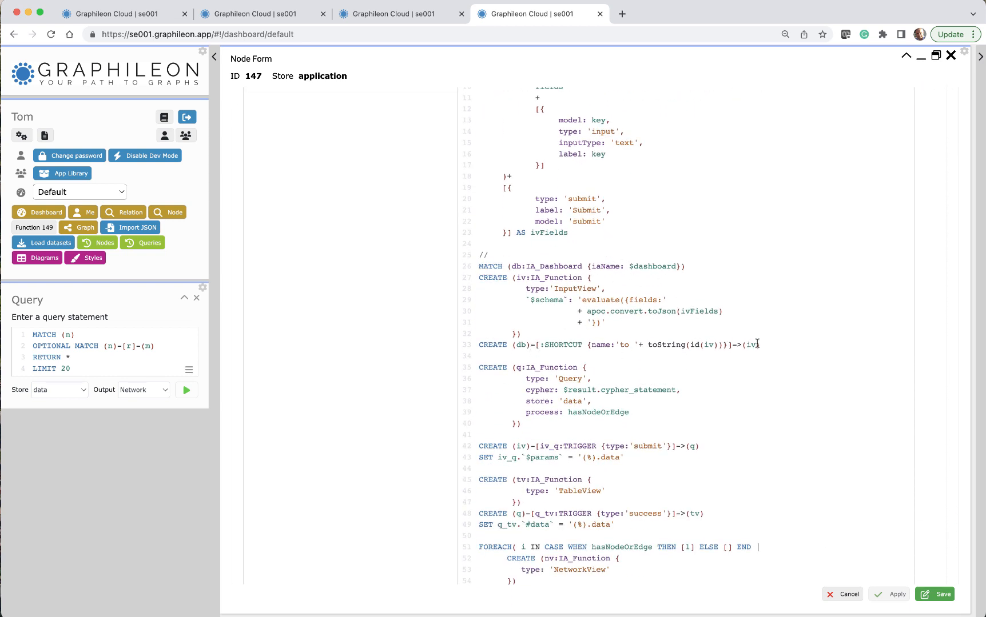
pyautogui.moveTo(766, 345); pyautogui.dragTo(477, 346)
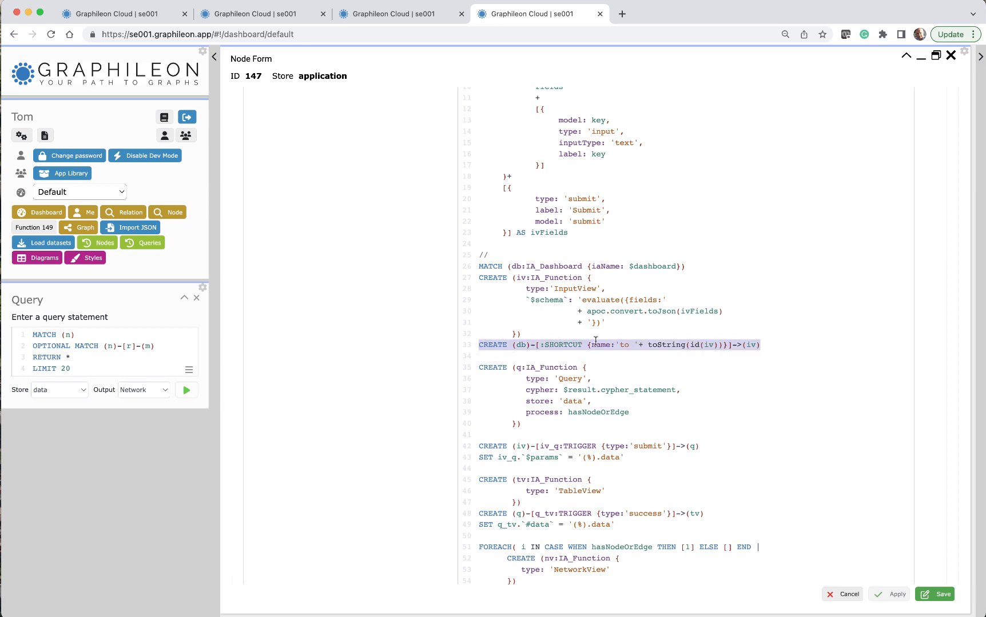
# Highlight $result.cypher_statement, review the remaining cypher through its RETURN line, and go back to the original tab's generated diagram
pyautogui.scroll(-4, 566, 320)
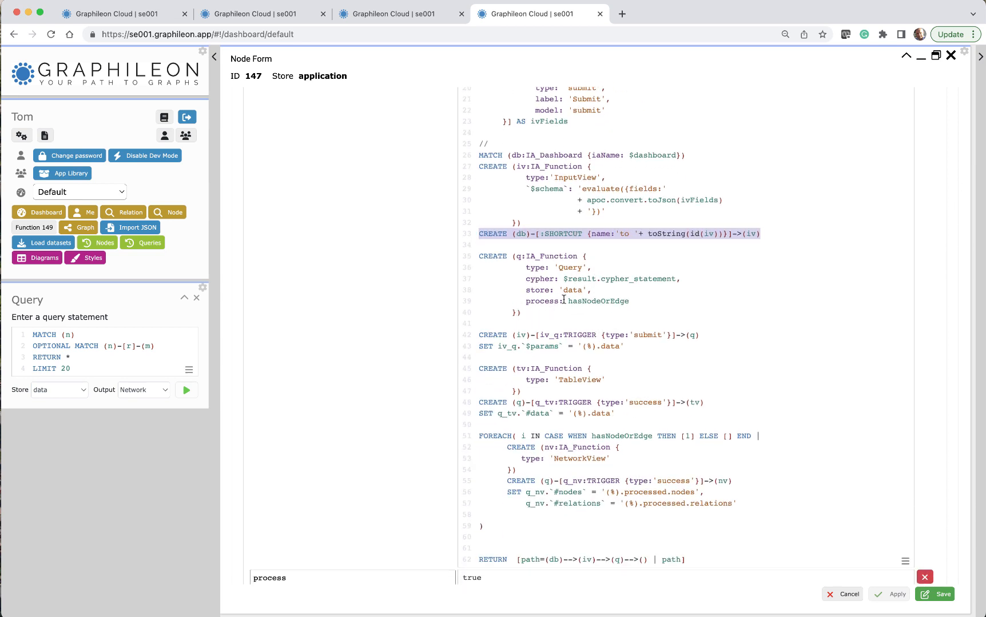
pyautogui.moveTo(677, 279); pyautogui.dragTo(563, 279)
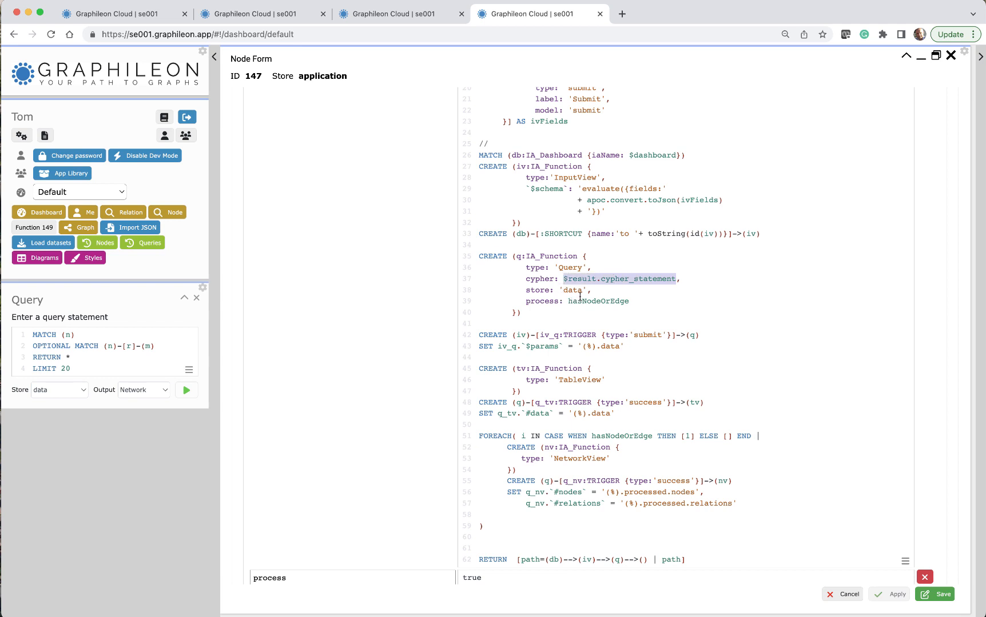
pyautogui.scroll(-4, 578, 294)
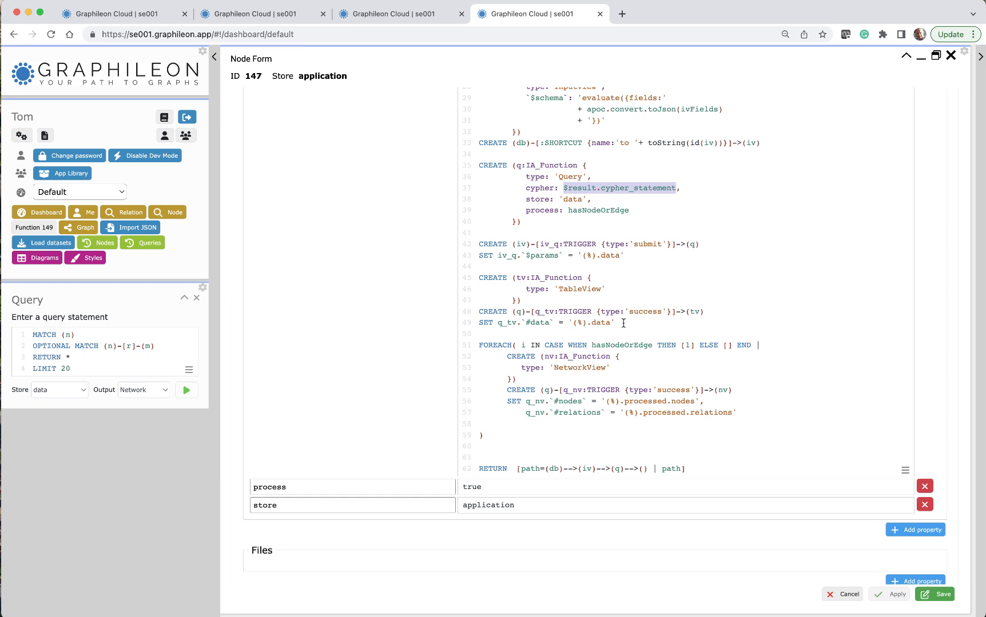
pyautogui.scroll(-1, 626, 331)
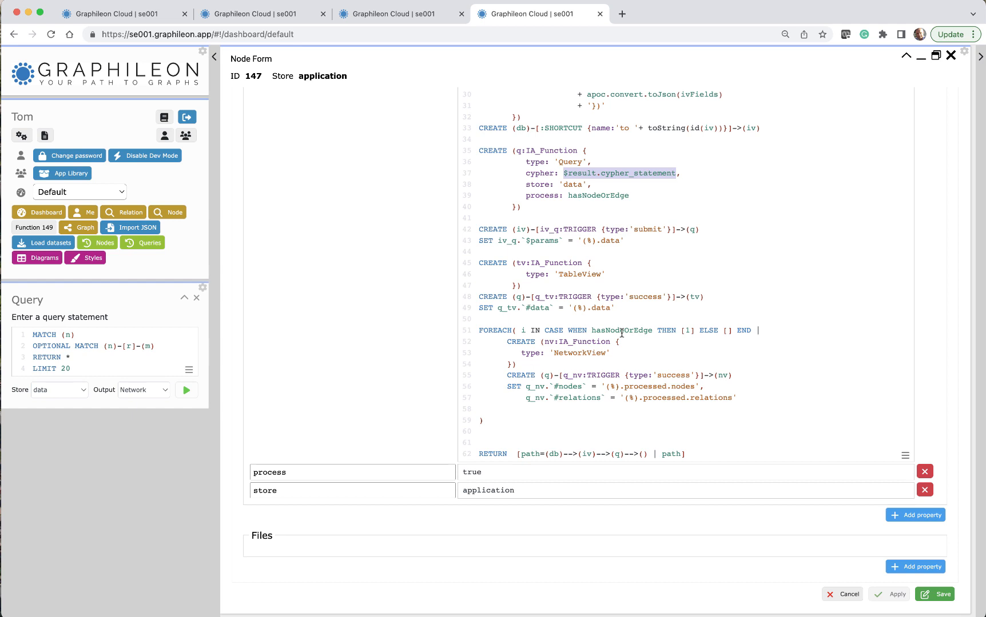
pyautogui.scroll(4, 621, 334)
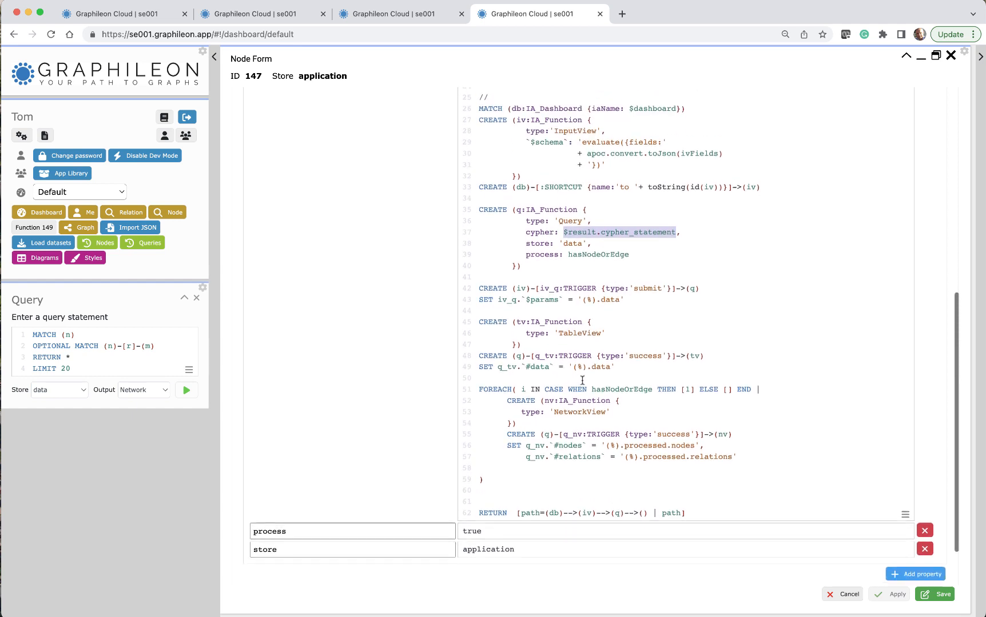
pyautogui.scroll(-4, 519, 413)
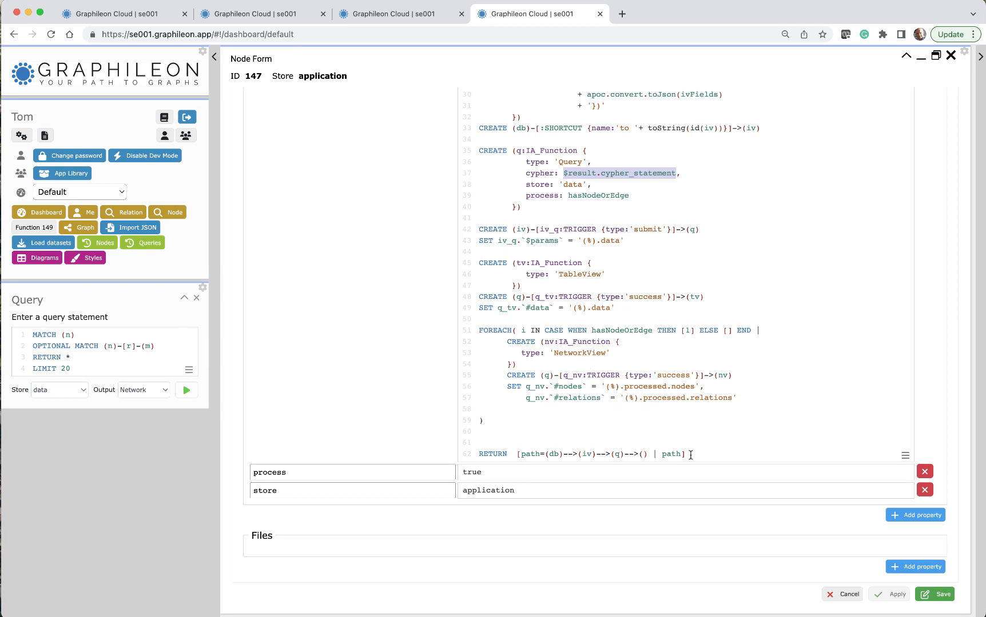
pyautogui.click(950, 55)
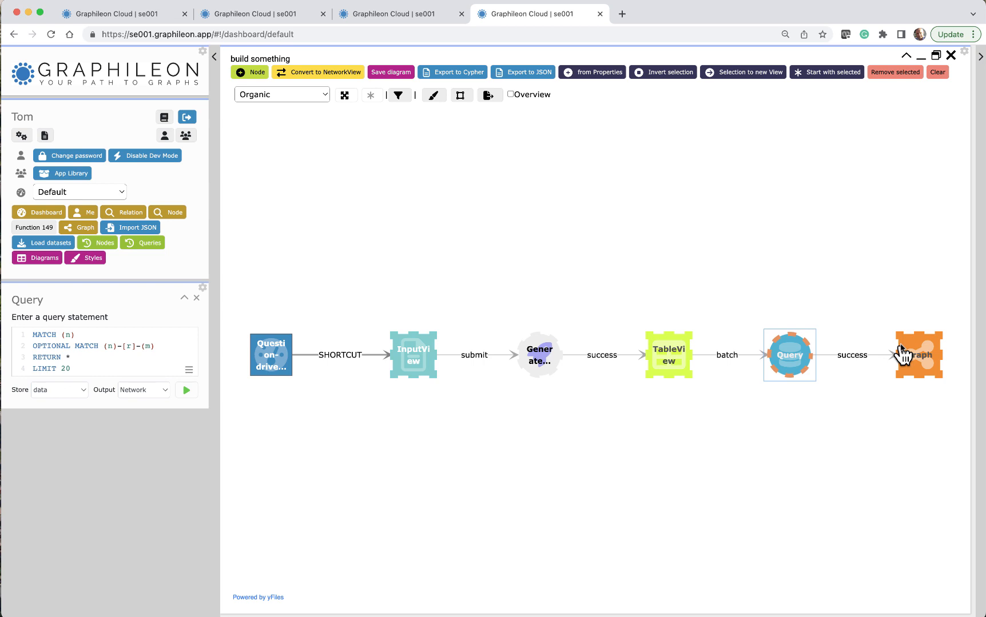
pyautogui.click(165, 17)
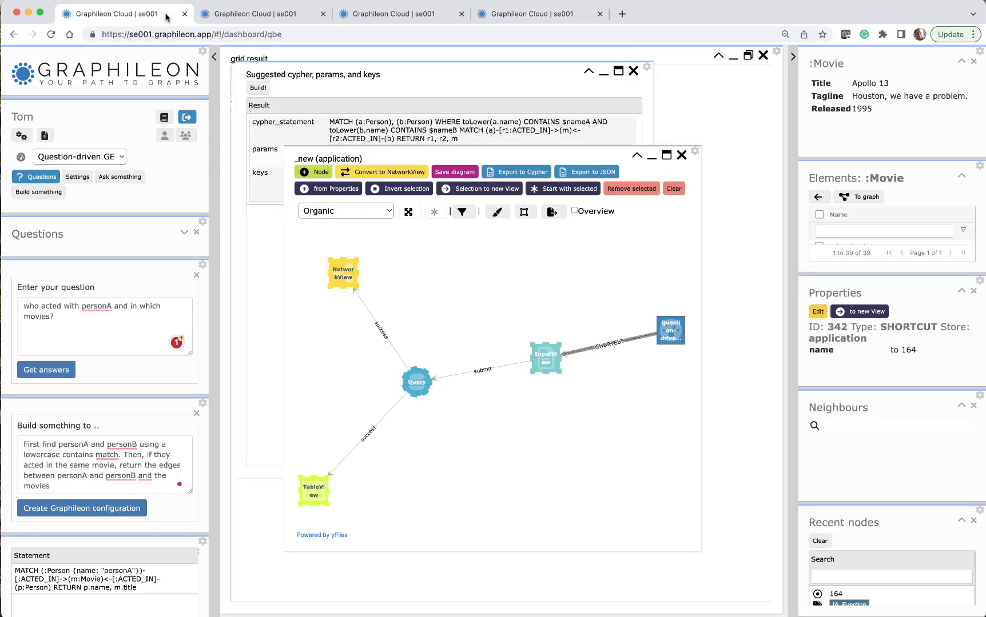